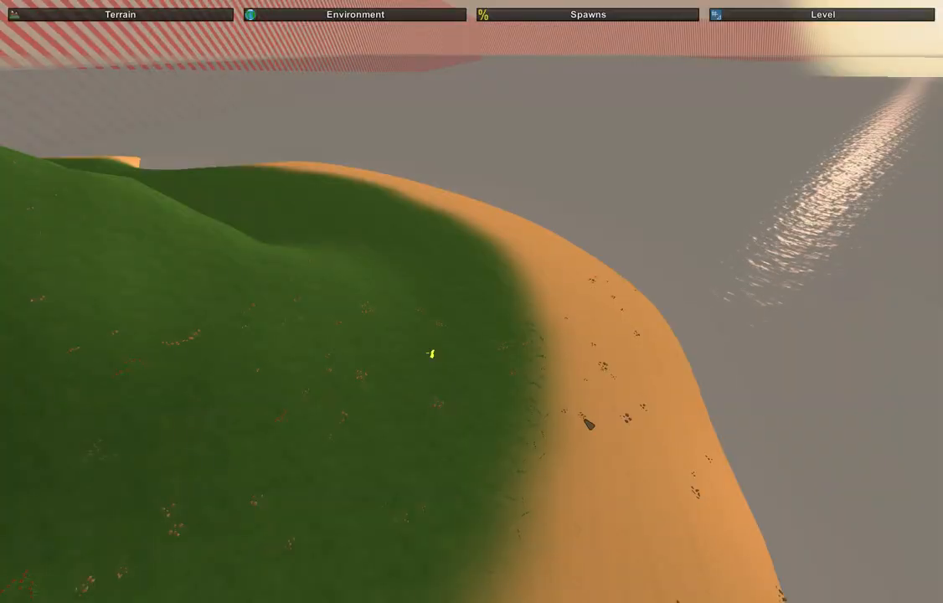
Open the terrain height-sculpting tools with the grassy ridge in view.
right_click_drag(515, 335, 266, 302)
key("s")
key("w")
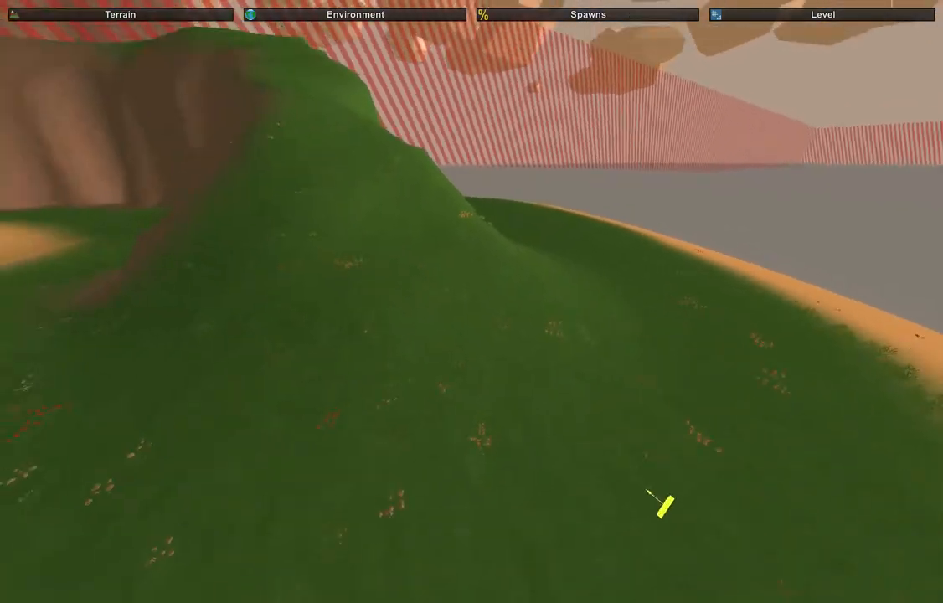
right_click_drag(648, 492, 472, 306)
left_click(158, 13)
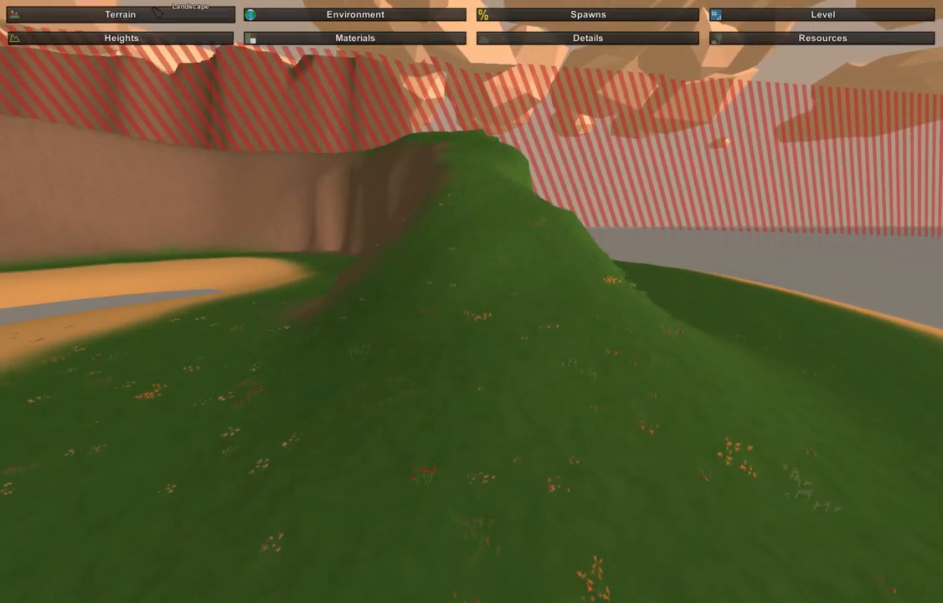
left_click(140, 42)
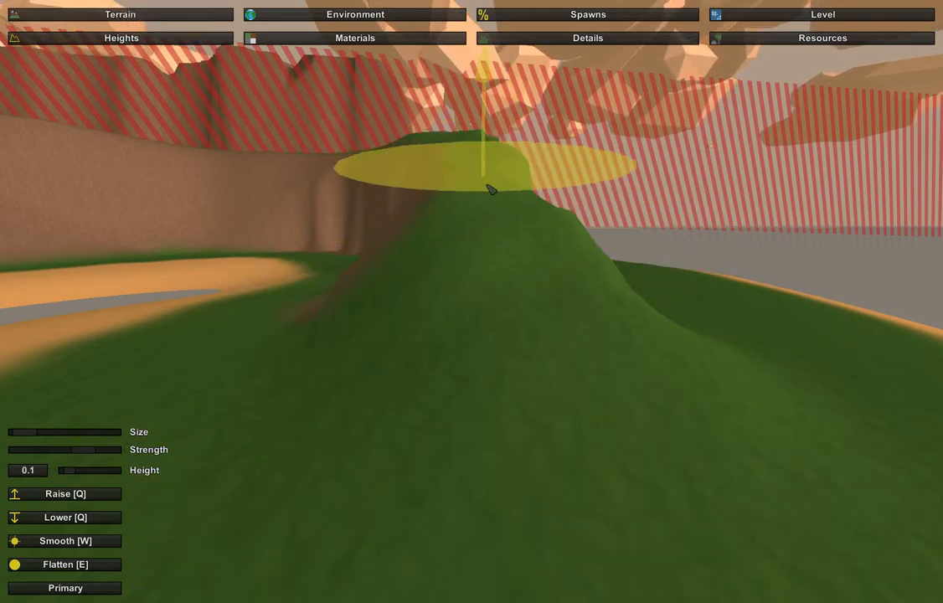
Examine the shape of the grassy ridge, its brown cliff side and the surrounding coastline from several viewpoints.
key("w")
mouse_move(491, 189)
right_mouse_down()
mouse_move(780, 600)
mouse_move(767, 601)
mouse_move(738, 377)
mouse_move(755, 185)
mouse_move(744, 248)
mouse_move(711, 281)
mouse_move(661, 282)
mouse_move(570, 348)
mouse_move(611, 297)
mouse_move(352, 394)
mouse_move(360, 395)
mouse_move(323, 390)
mouse_move(100, 469)
mouse_move(58, 402)
mouse_move(67, 352)
right_mouse_up()
key("w")
key("w")
key("w")
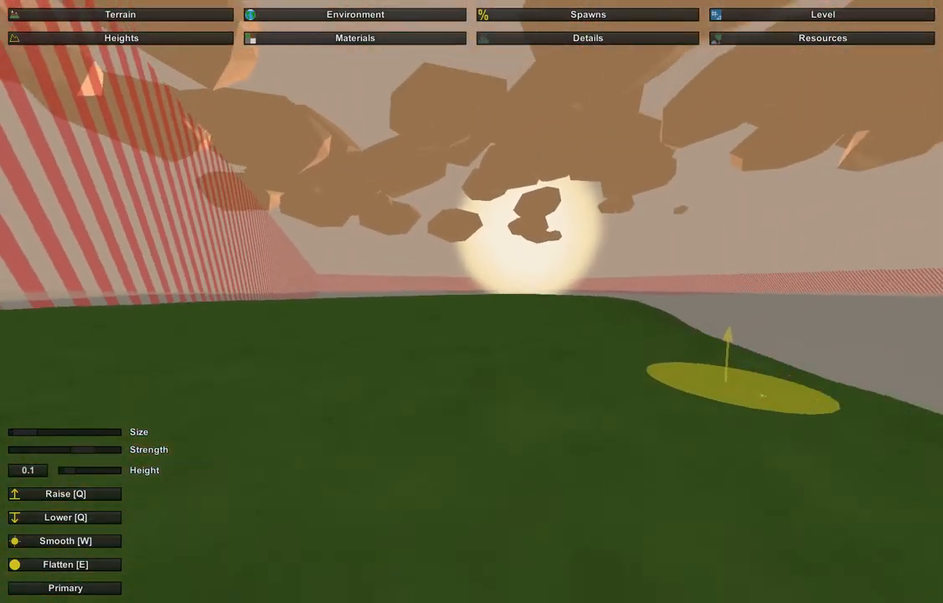
key("w")
mouse_move(762, 396)
right_mouse_down()
mouse_move(649, 389)
mouse_move(484, 449)
mouse_move(433, 344)
mouse_move(221, 572)
mouse_move(609, 500)
mouse_move(487, 335)
mouse_move(539, 524)
mouse_move(512, 427)
mouse_move(444, 272)
mouse_move(450, 210)
mouse_move(404, 173)
mouse_move(495, 394)
mouse_move(569, 519)
right_mouse_up()
key("w")
key("s")
key("w")
key("w")
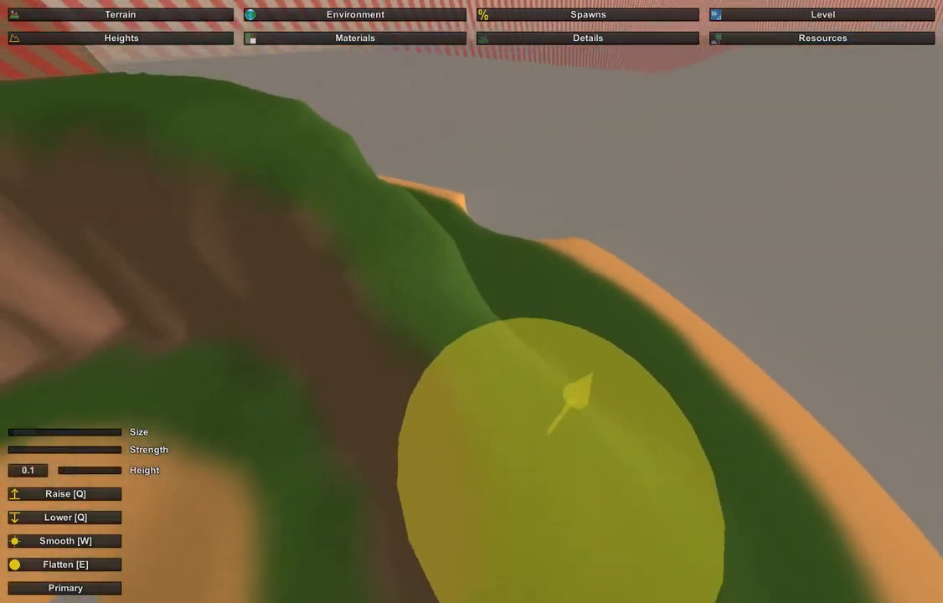
right_click_drag(575, 392, 442, 228)
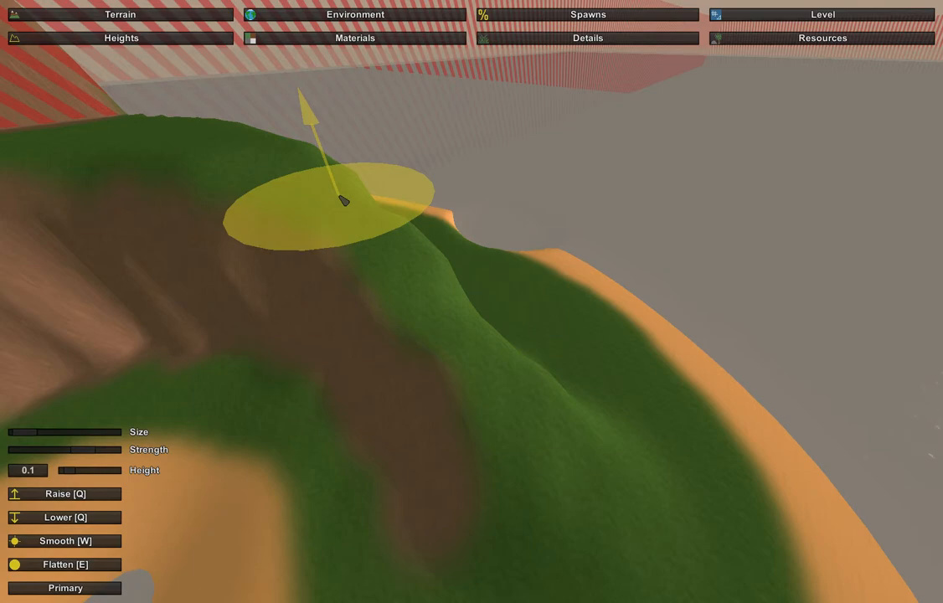
key("w")
mouse_move(480, 211)
right_mouse_down()
mouse_move(368, 195)
mouse_move(319, 134)
mouse_move(307, 84)
mouse_move(290, 72)
mouse_move(235, 84)
mouse_move(206, 69)
mouse_move(126, 72)
mouse_move(91, 49)
mouse_move(118, 59)
mouse_move(134, 49)
mouse_move(124, 15)
mouse_move(167, 81)
mouse_move(310, 108)
mouse_move(340, 67)
mouse_move(338, 10)
mouse_move(367, 68)
mouse_move(423, 88)
mouse_move(436, 132)
mouse_move(404, 189)
mouse_move(310, 126)
mouse_move(289, 72)
mouse_move(260, 138)
right_mouse_up()
key("w")
key("w")
key("w")
key("w")
key("w")
key("w")
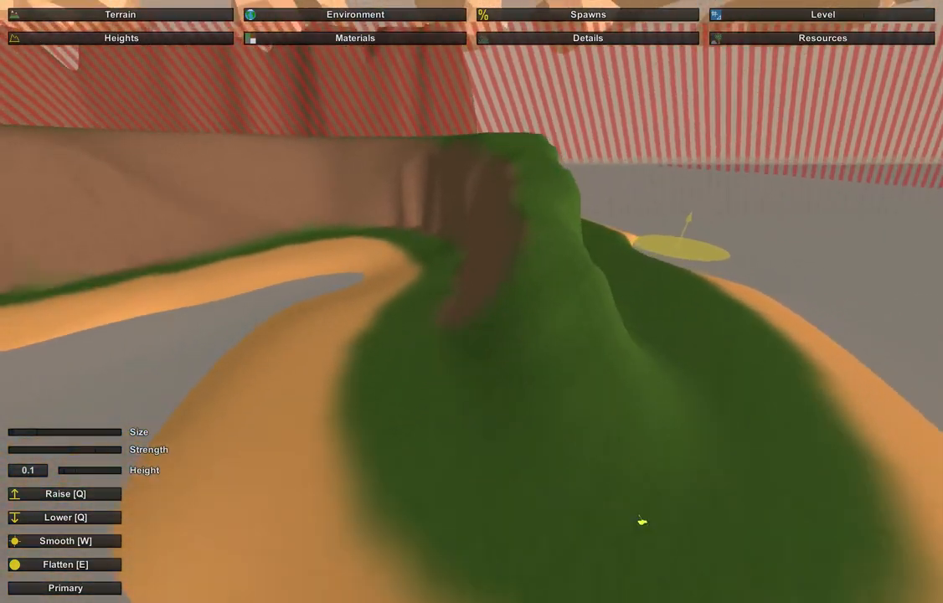
Paint a strip of Gravel material up the grassy ridge and bake the terrain materials globally.
right_click_drag(471, 302, 457, 325)
key("w")
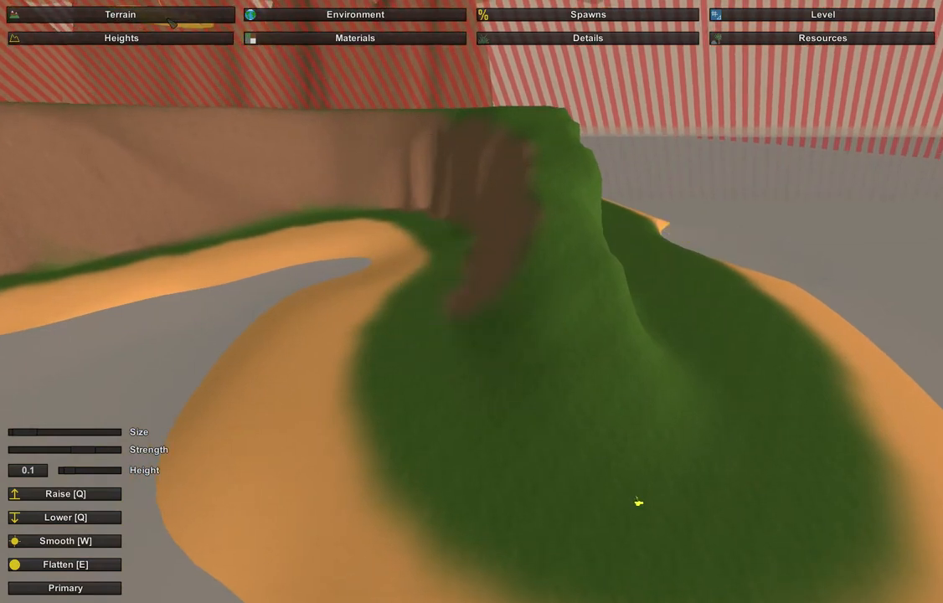
left_click(281, 37)
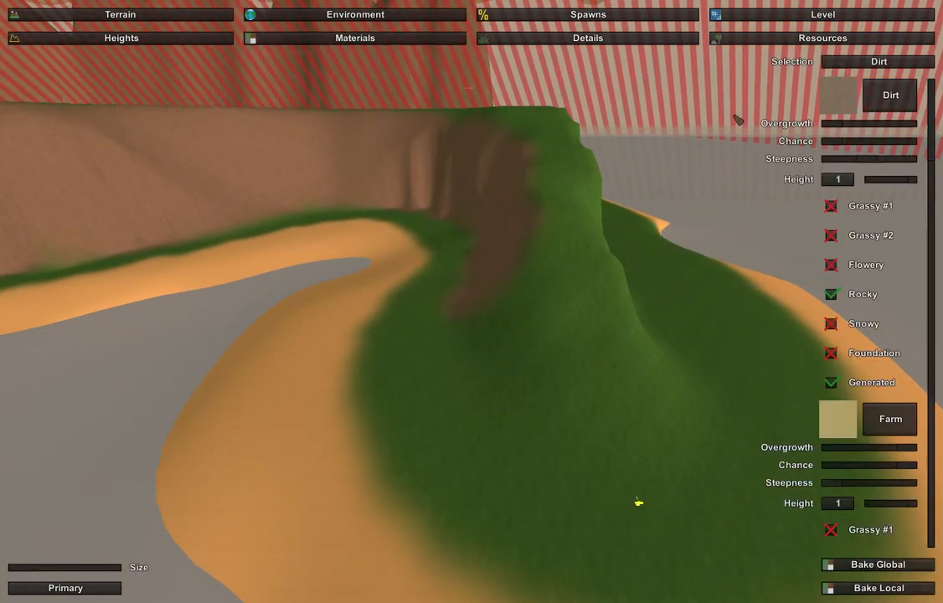
scroll(890, 195, "down", 10)
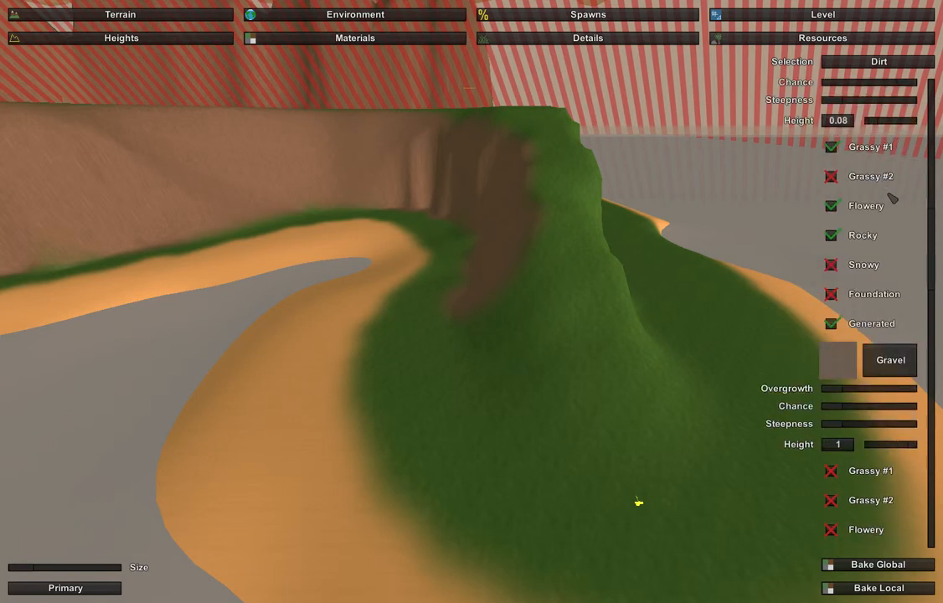
left_click(891, 196)
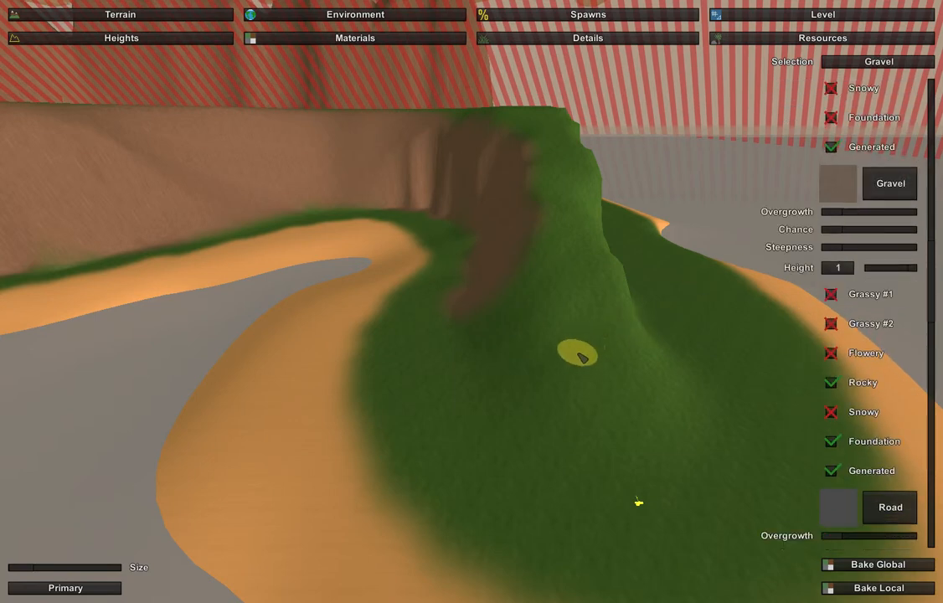
left_click_drag(581, 360, 582, 285)
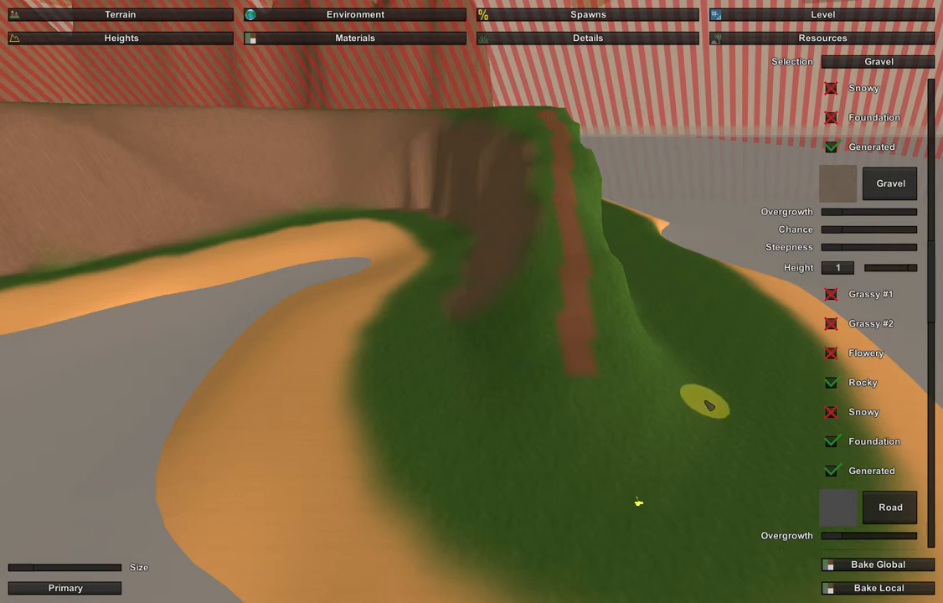
left_click(875, 566)
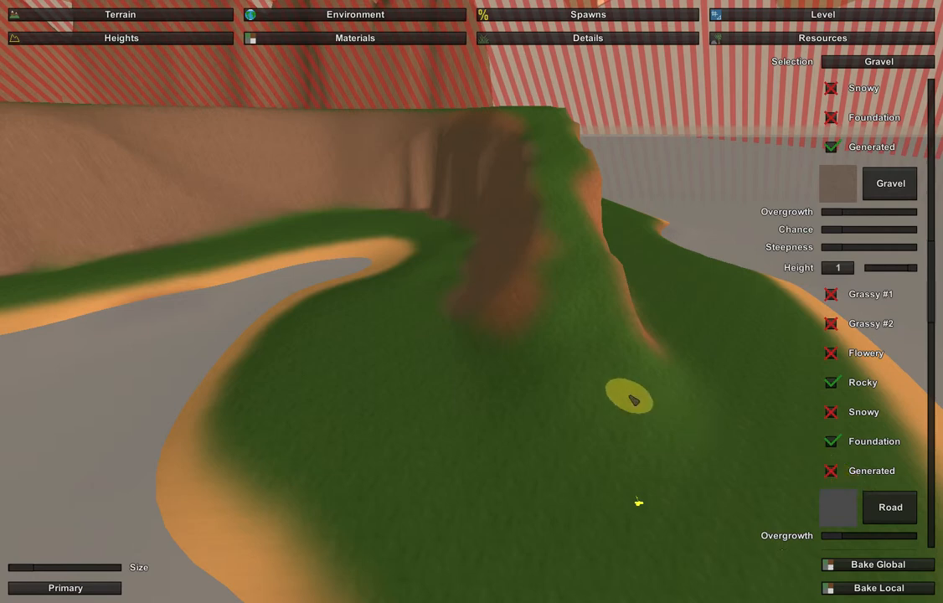
Repaint the Gravel strip up the ridge with Gravel's Generated option off, and bake the materials globally again.
left_click_drag(585, 356, 574, 258)
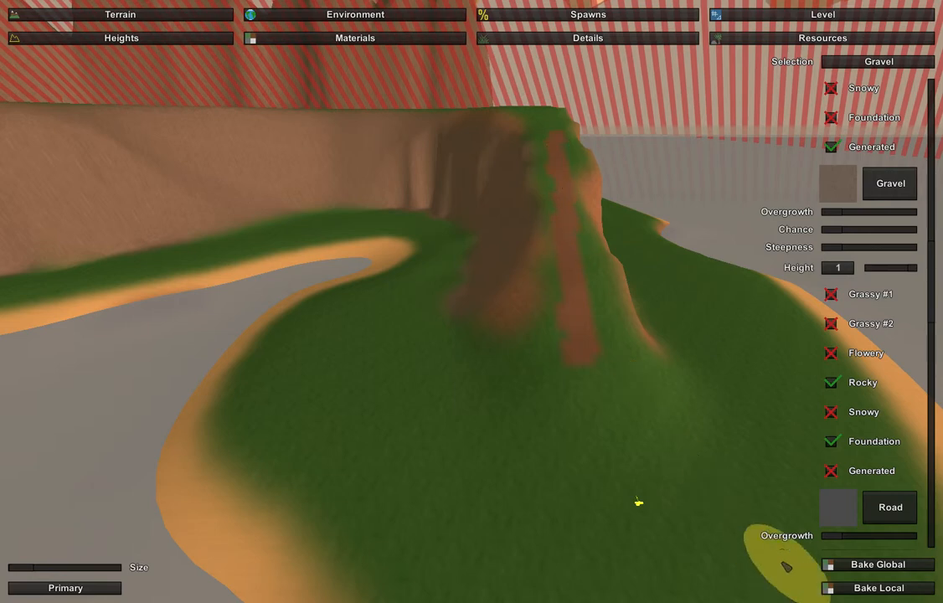
left_click(847, 567)
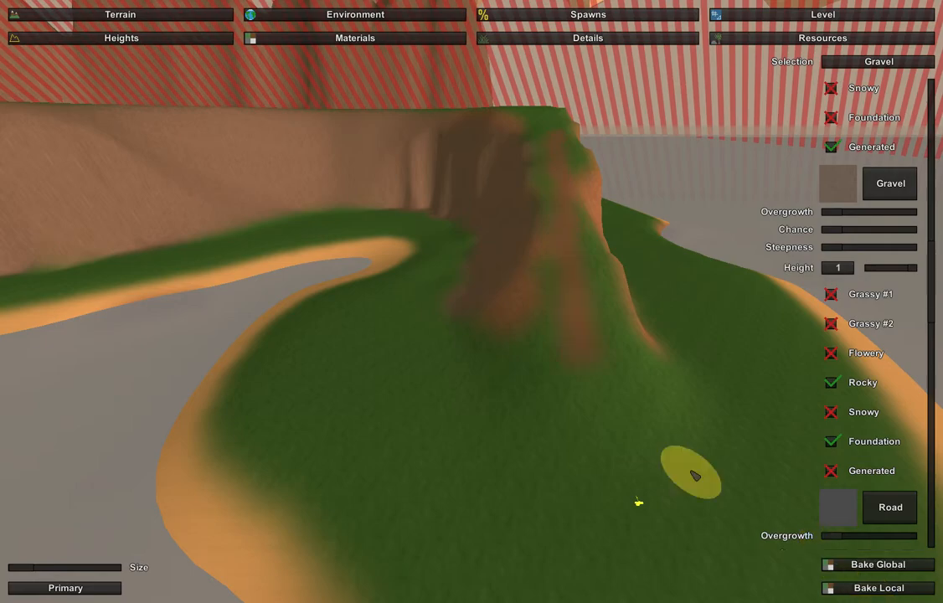
Extend the Gravel path further along the ridge crest, curving it around the bend above the cliff.
mouse_move(640, 445)
right_mouse_down()
mouse_move(708, 457)
mouse_move(746, 360)
mouse_move(714, 327)
mouse_move(708, 252)
mouse_move(938, 537)
right_mouse_up()
key("w")
key("s")
mouse_move(472, 301)
right_mouse_down()
mouse_move(477, 419)
mouse_move(453, 394)
right_mouse_up()
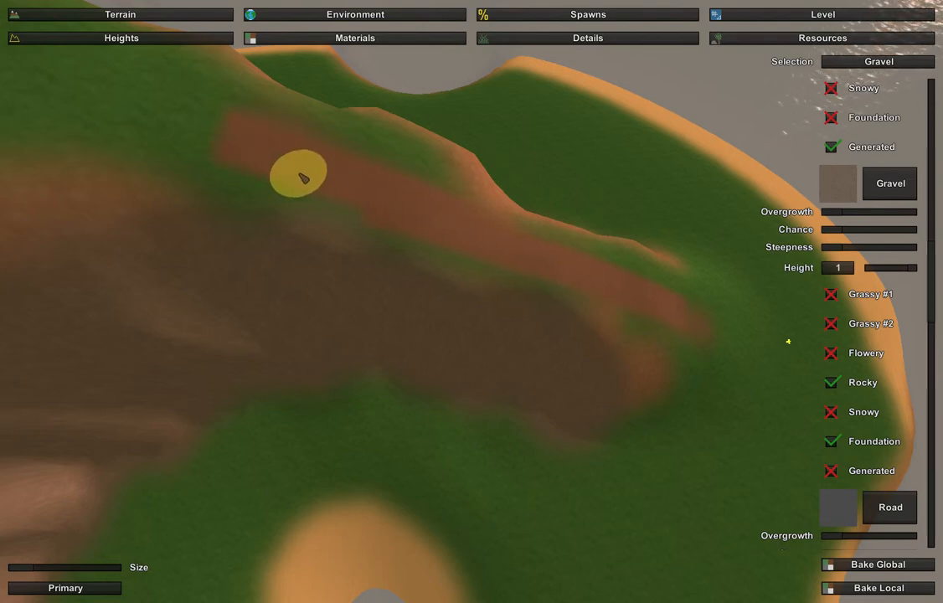
mouse_move(441, 194)
right_mouse_down()
mouse_move(512, 198)
mouse_move(524, 186)
mouse_move(654, 209)
mouse_move(612, 217)
mouse_move(610, 150)
mouse_move(605, 239)
mouse_move(591, 236)
right_mouse_up()
key("w")
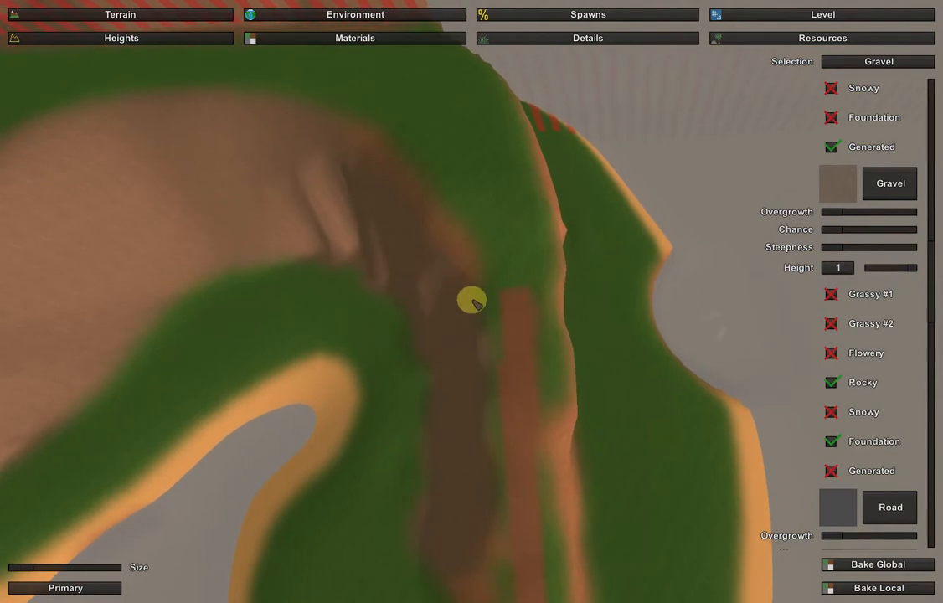
left_click_drag(513, 275, 477, 166)
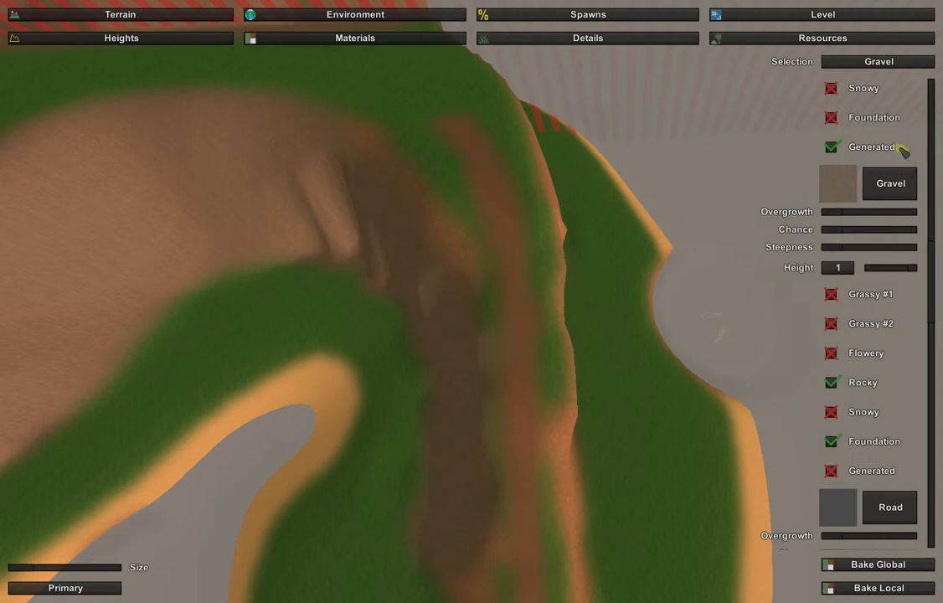
Paint Grass material along both edges of the gravel path, including the gap beside the brown slope.
scroll(930, 251, "down", 10)
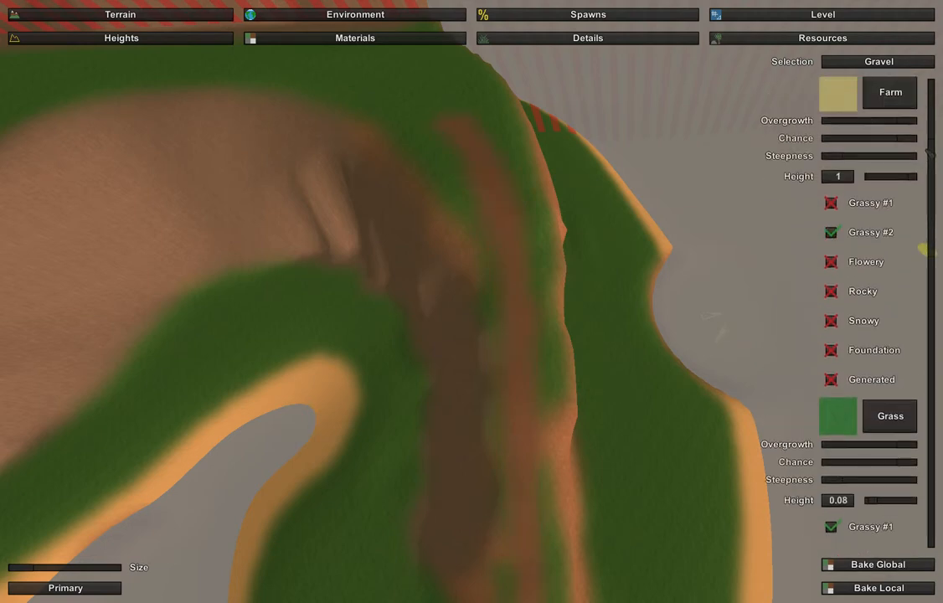
left_click(899, 291)
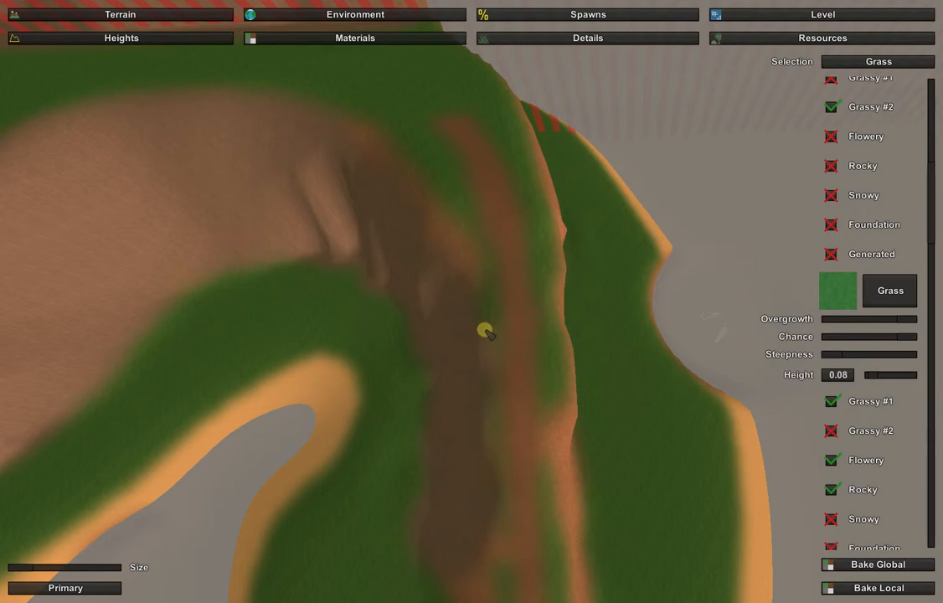
mouse_move(490, 352)
left_mouse_down()
mouse_move(496, 459)
mouse_move(490, 437)
left_mouse_up()
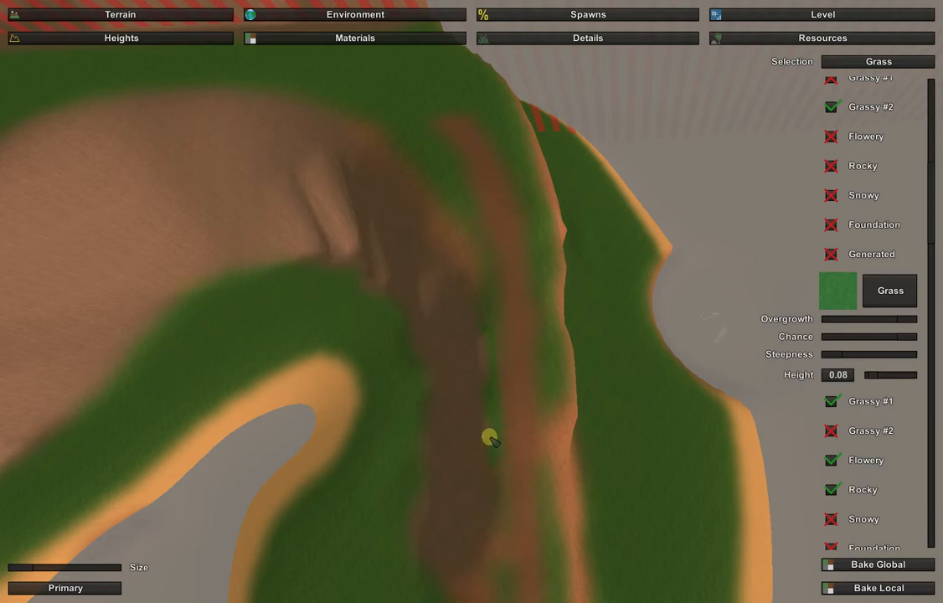
mouse_move(555, 390)
left_mouse_down()
mouse_move(546, 459)
mouse_move(544, 300)
mouse_move(553, 549)
mouse_move(499, 461)
mouse_move(500, 566)
mouse_move(501, 481)
mouse_move(504, 556)
left_mouse_up()
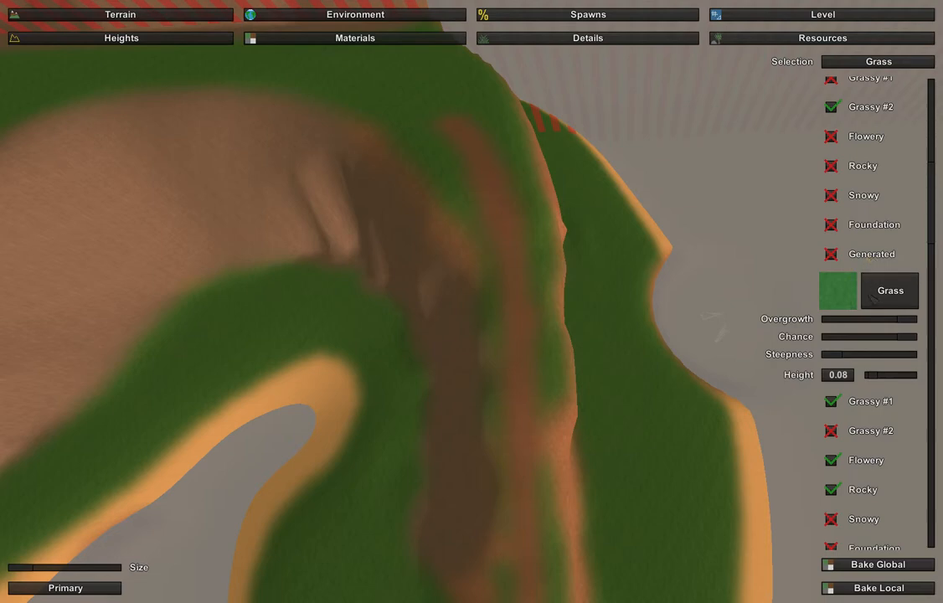
Review the generation options of the terrain materials and inspect the flat grassy field below the mountains.
scroll(868, 311, "down", 8)
scroll(871, 313, "up", 3)
scroll(872, 313, "up", 10)
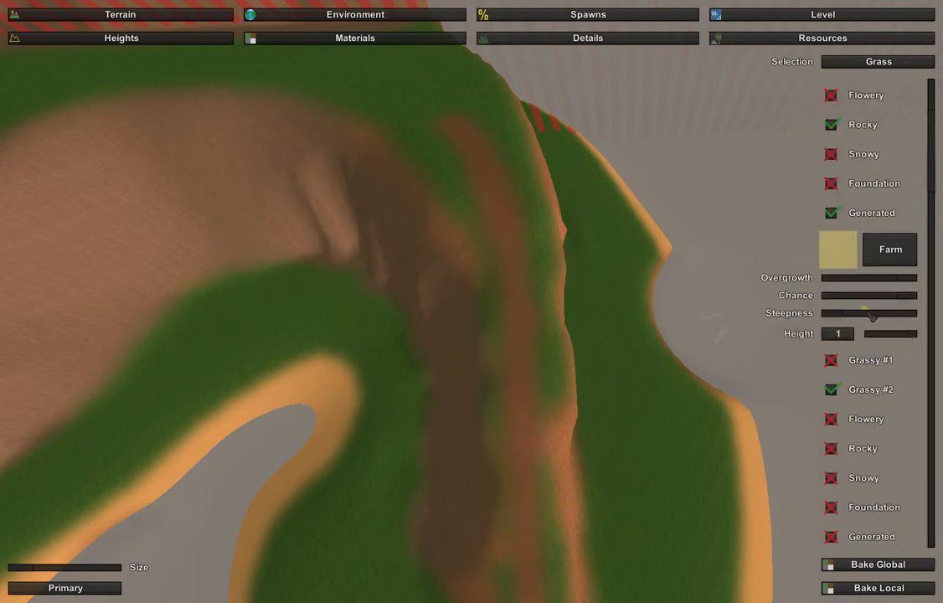
scroll(872, 315, "down", 8)
scroll(871, 331, "down", 5)
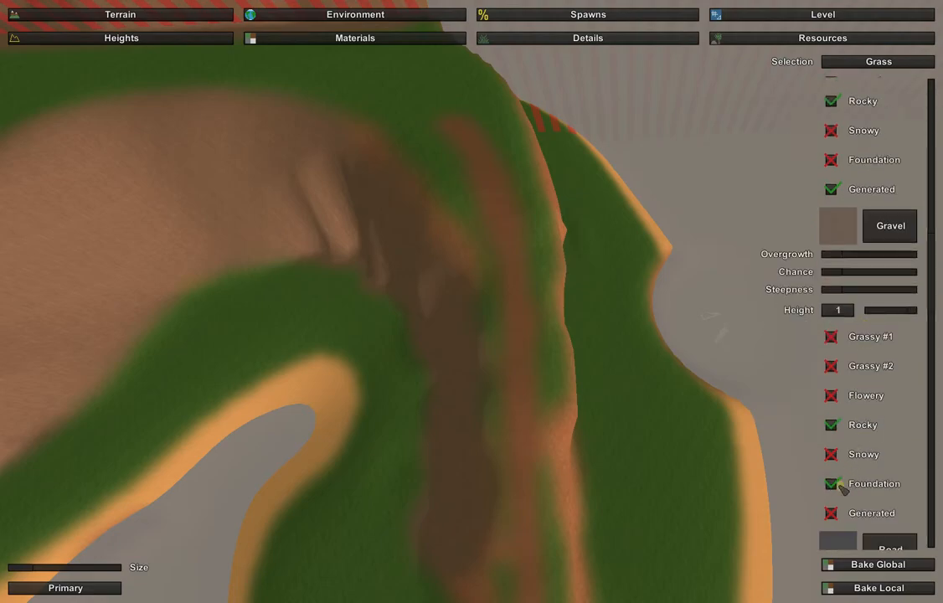
right_click_drag(697, 321, 588, 318)
key("w")
key("w")
key("w")
key("w")
key("s")
key("w")
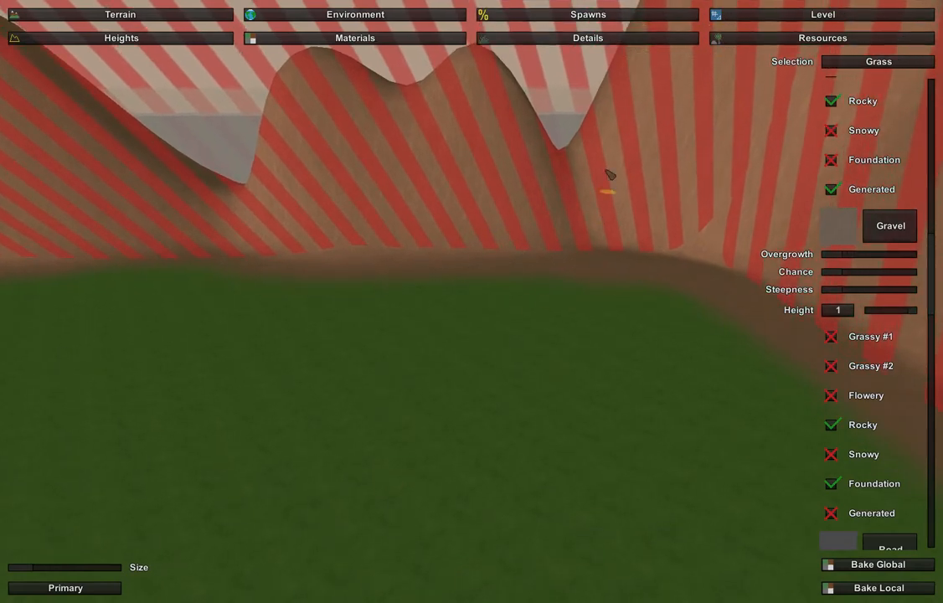
Show the available spawn categories and look around the grassy field toward the mountain wall.
left_click(574, 15)
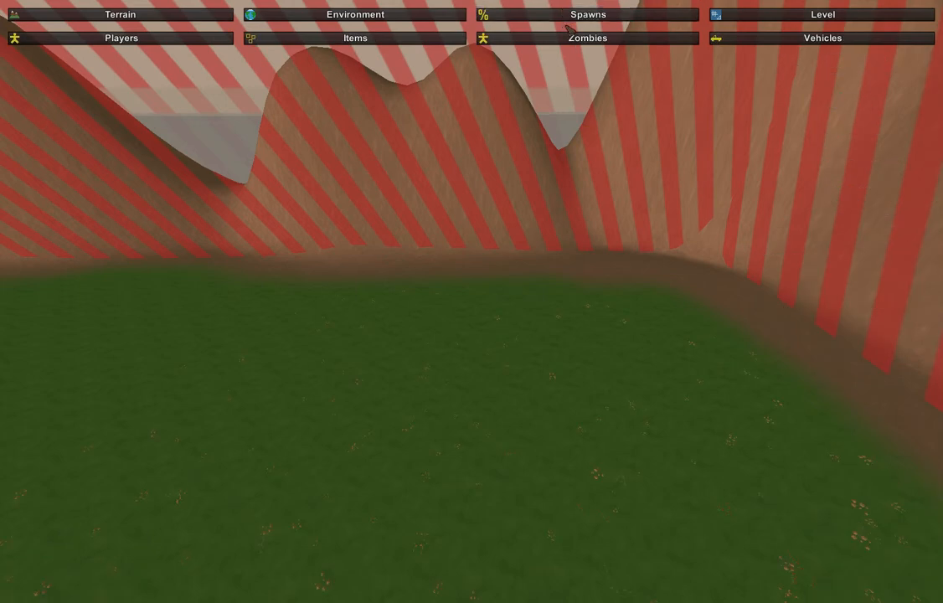
left_click(222, 17)
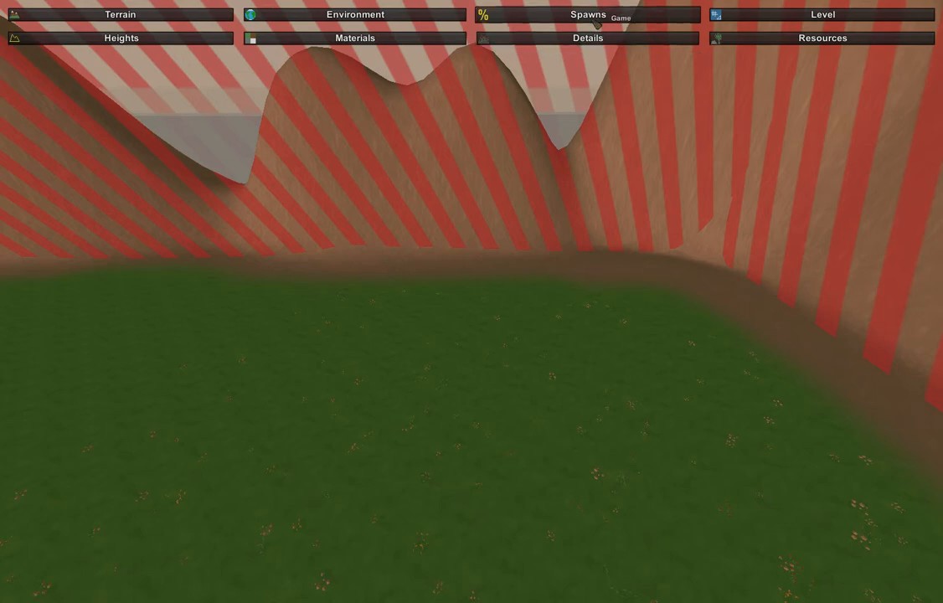
left_click(598, 20)
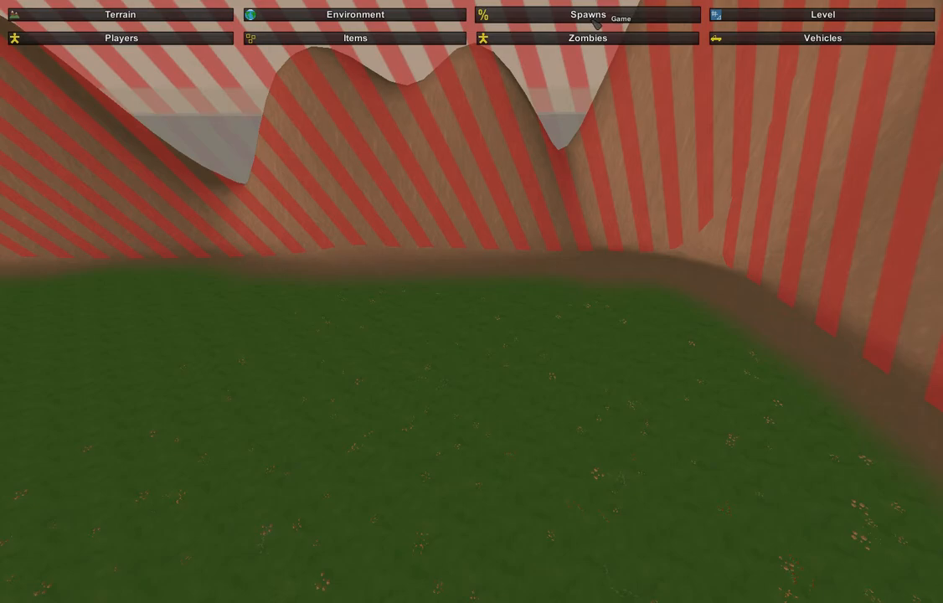
key("e")
right_click_drag(608, 282, 662, 243)
key("q")
key("e")
key("q")
key("s")
key("w")
right_click_drag(476, 302, 474, 304)
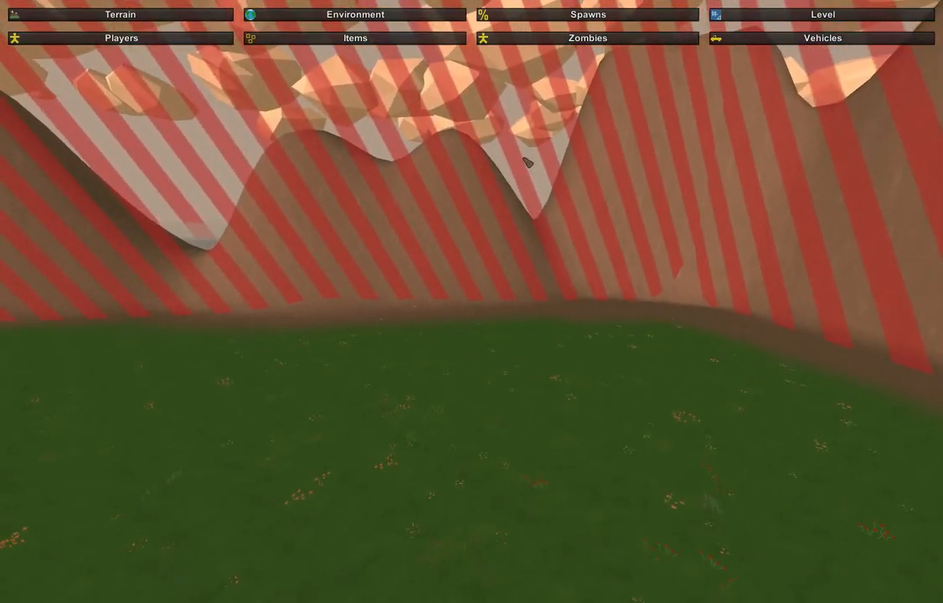
Place a Barn #1 object in the middle of the grassy field.
left_click(754, 15)
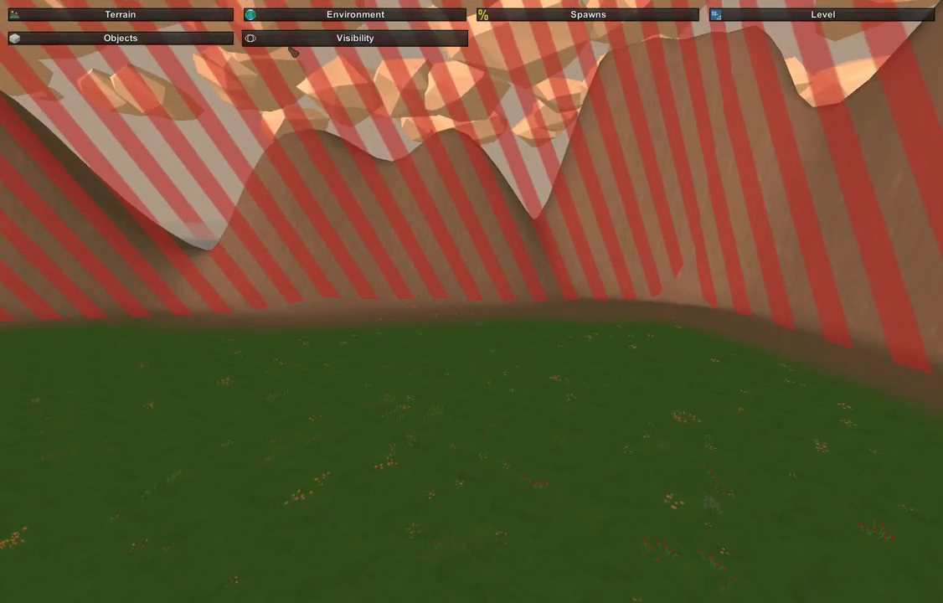
left_click(50, 37)
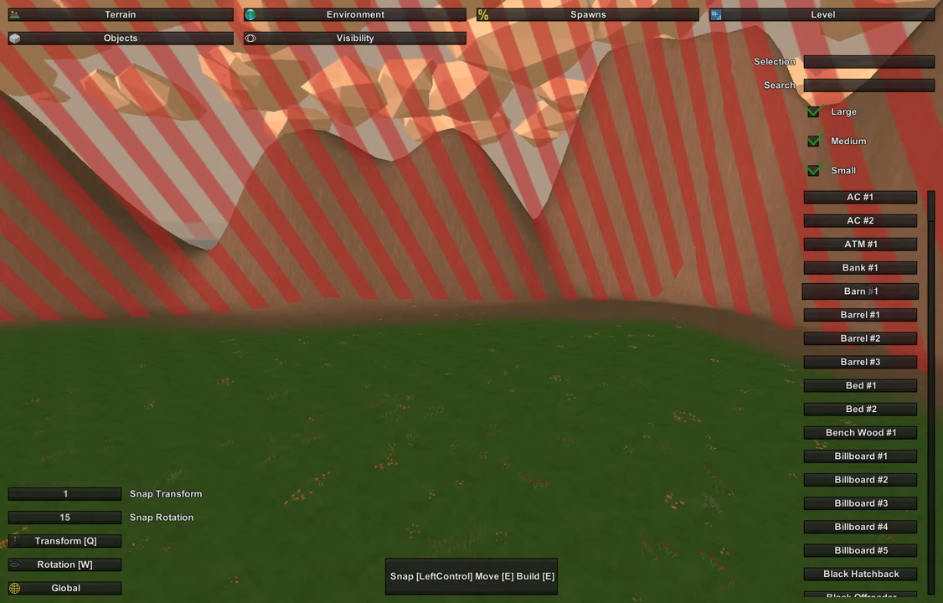
left_click(872, 297)
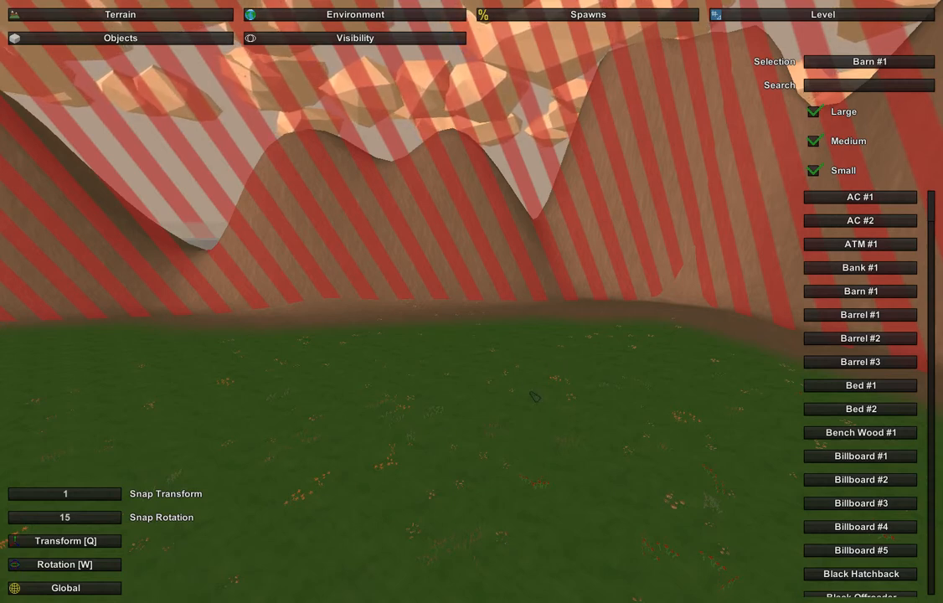
left_click(467, 384)
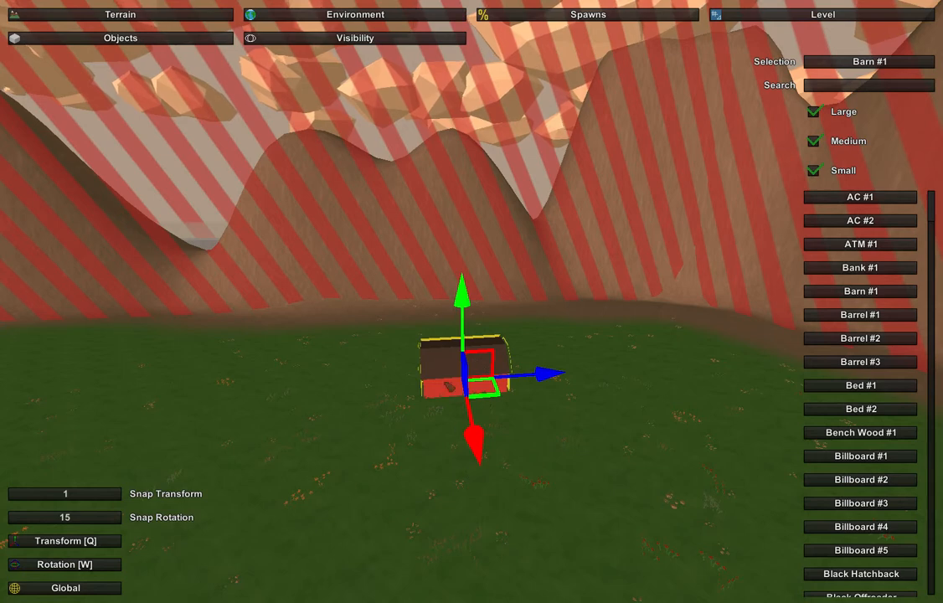
Nudge the barn slightly along its axes and rotate it a quarter turn about its vertical axis so its front faces outward.
mouse_move(467, 309)
left_mouse_down()
mouse_move(463, 336)
mouse_move(462, 307)
mouse_move(461, 314)
left_mouse_up()
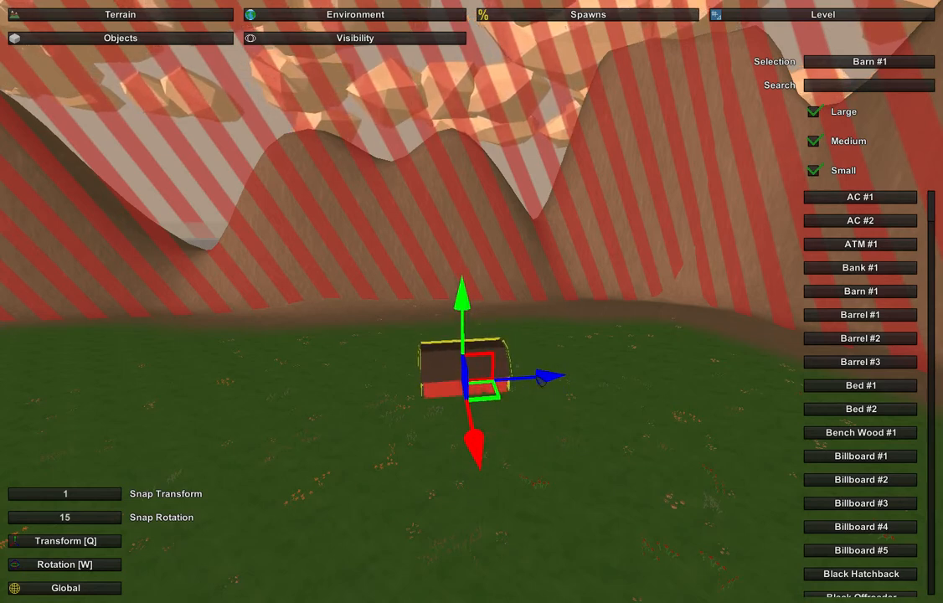
mouse_move(541, 379)
left_mouse_down()
mouse_move(566, 377)
mouse_move(536, 378)
left_mouse_up()
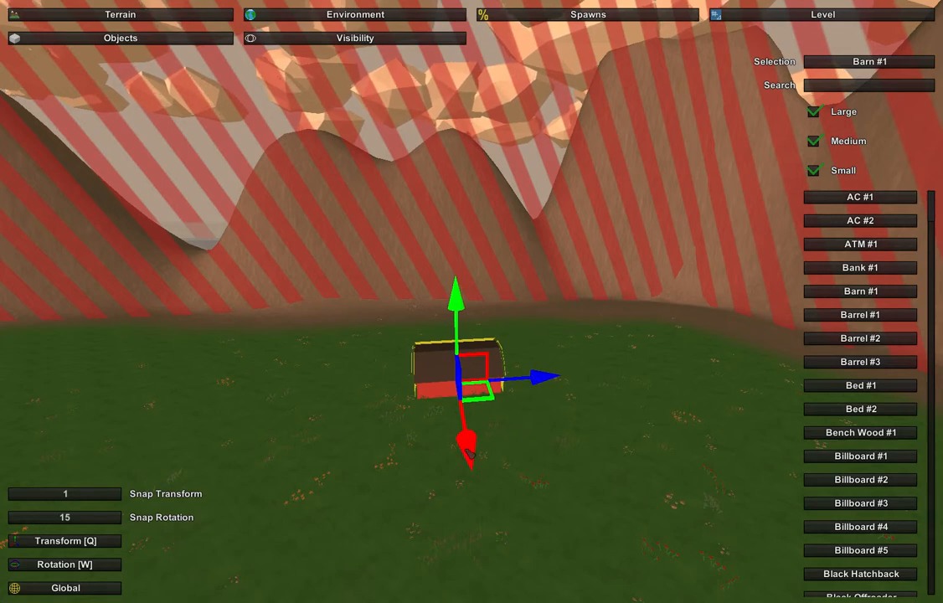
left_click_drag(470, 453, 481, 458)
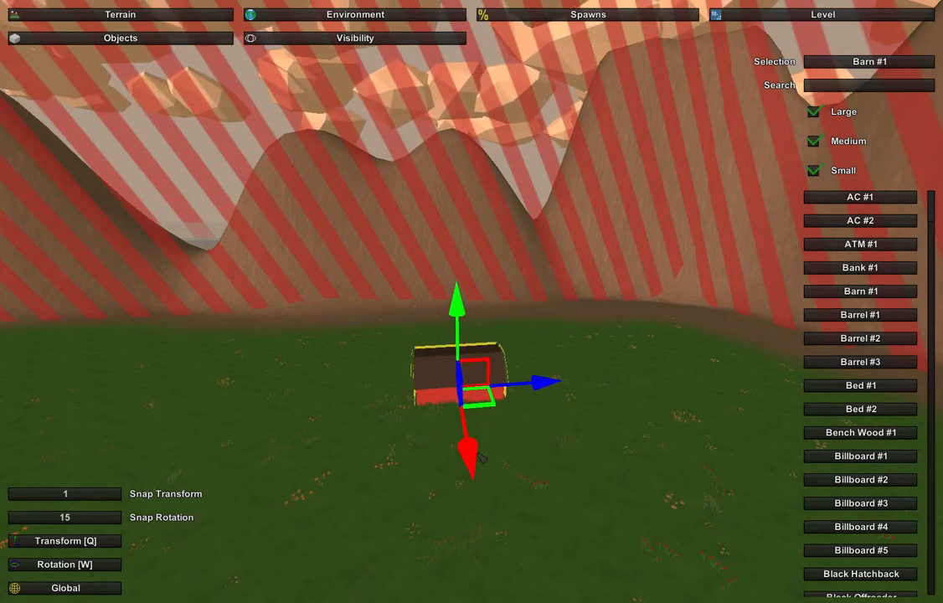
left_click(94, 573)
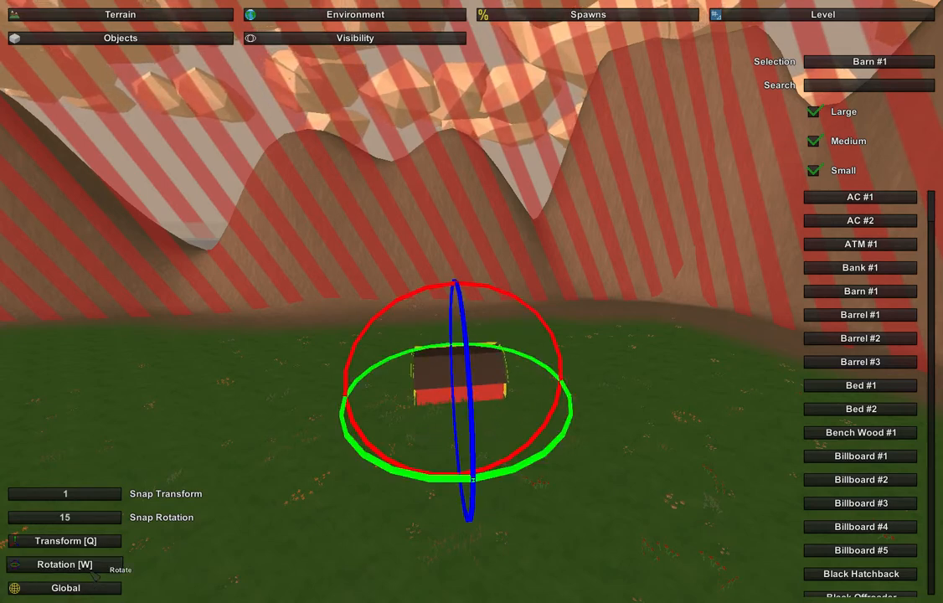
left_click_drag(394, 476, 448, 488)
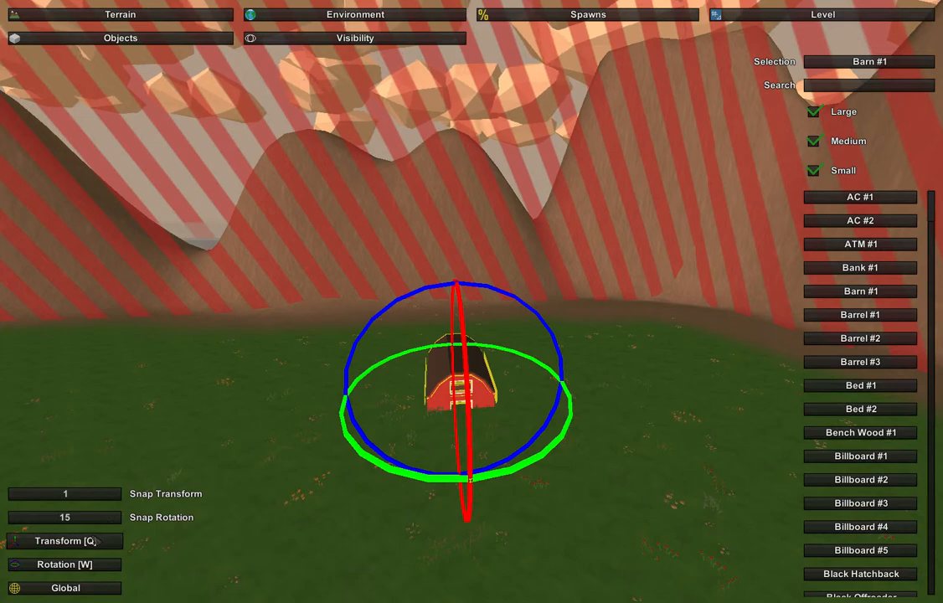
Raise the barn, then fine-tune its height so the bottom of its front wall sits at ground level.
key("q")
left_click_drag(463, 314, 464, 309)
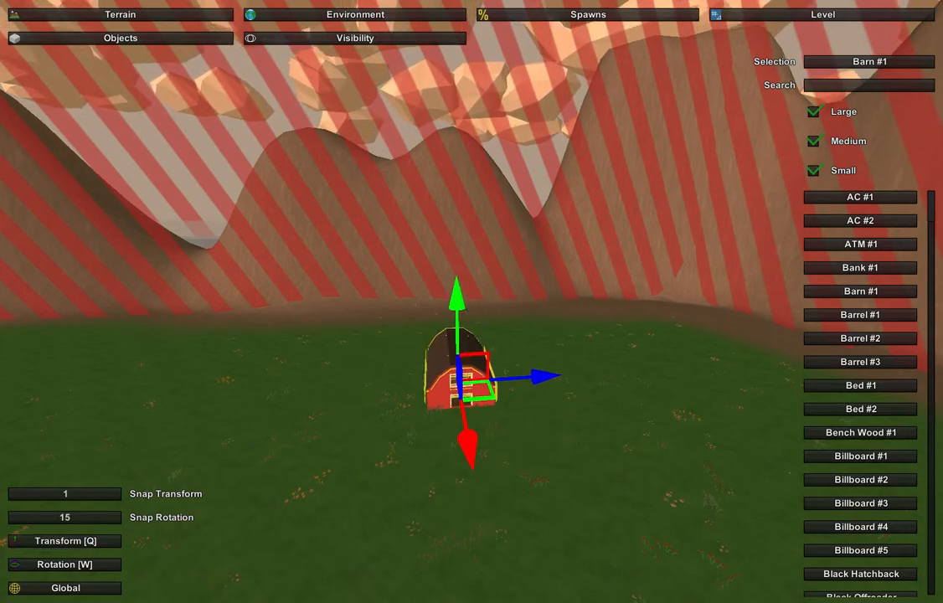
key("w")
right_click_drag(463, 309, 465, 336)
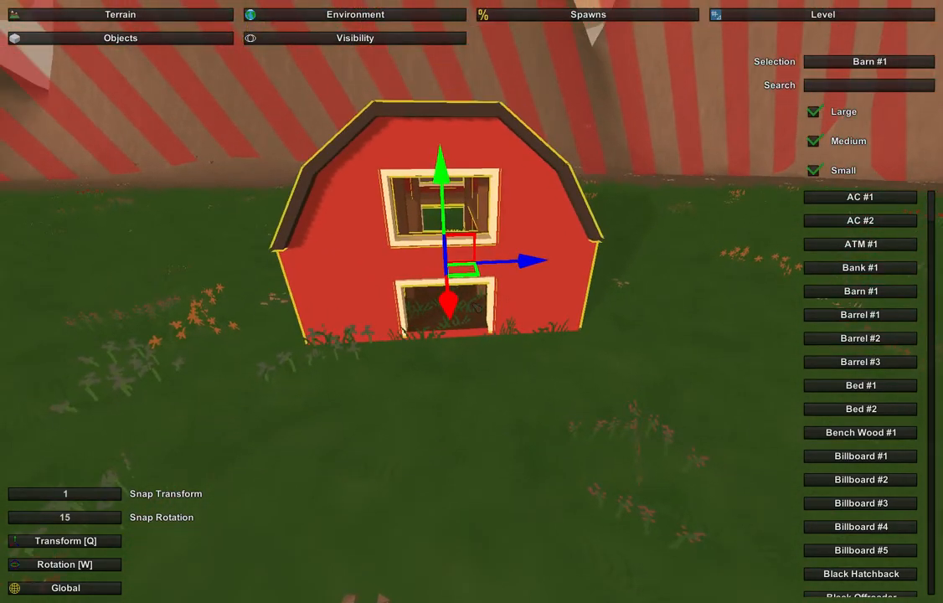
left_click_drag(447, 172, 446, 175)
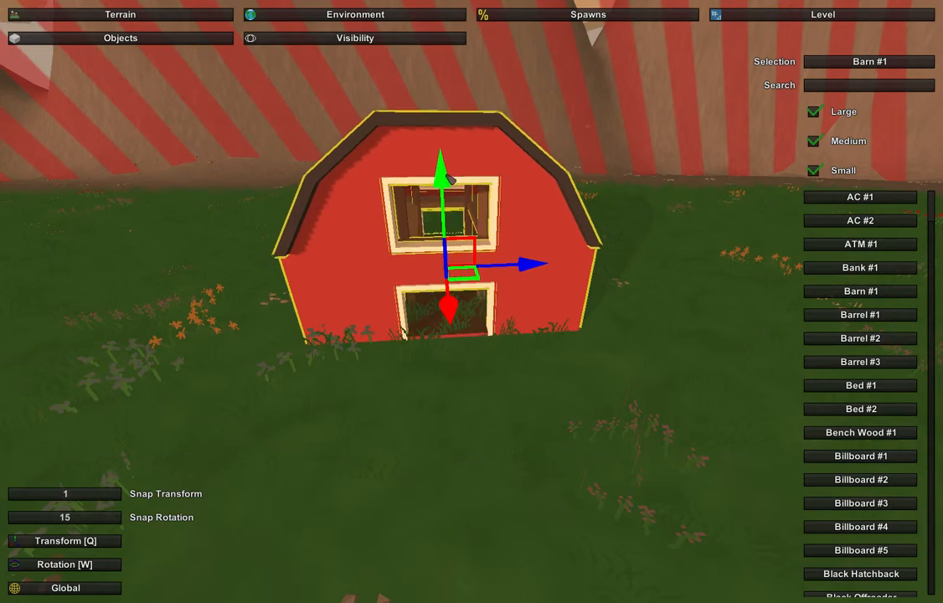
mouse_move(488, 381)
right_mouse_down()
mouse_move(468, 400)
mouse_move(475, 368)
right_mouse_up()
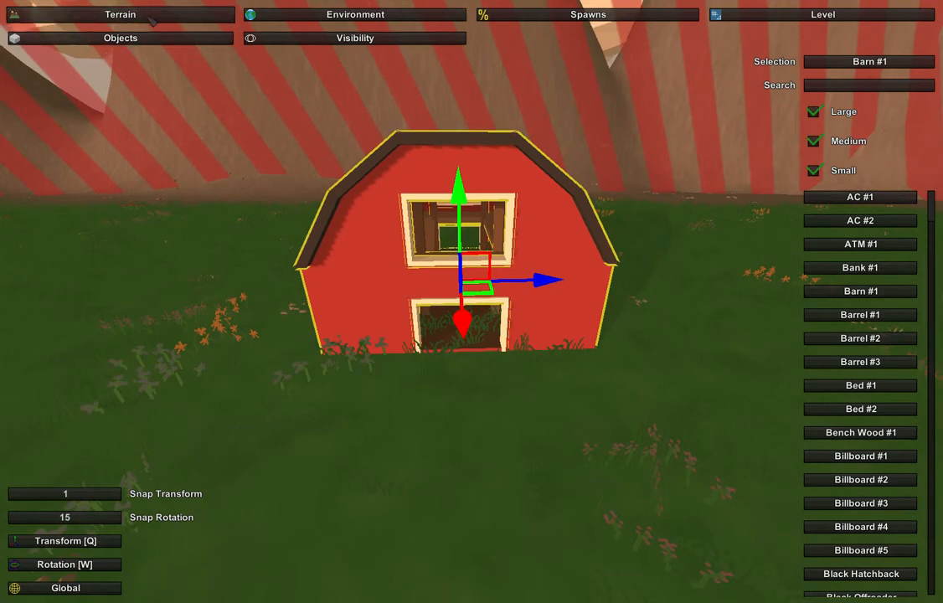
Bake the terrain materials so foundation ground is generated around the barn.
left_click(121, 14)
left_click(305, 38)
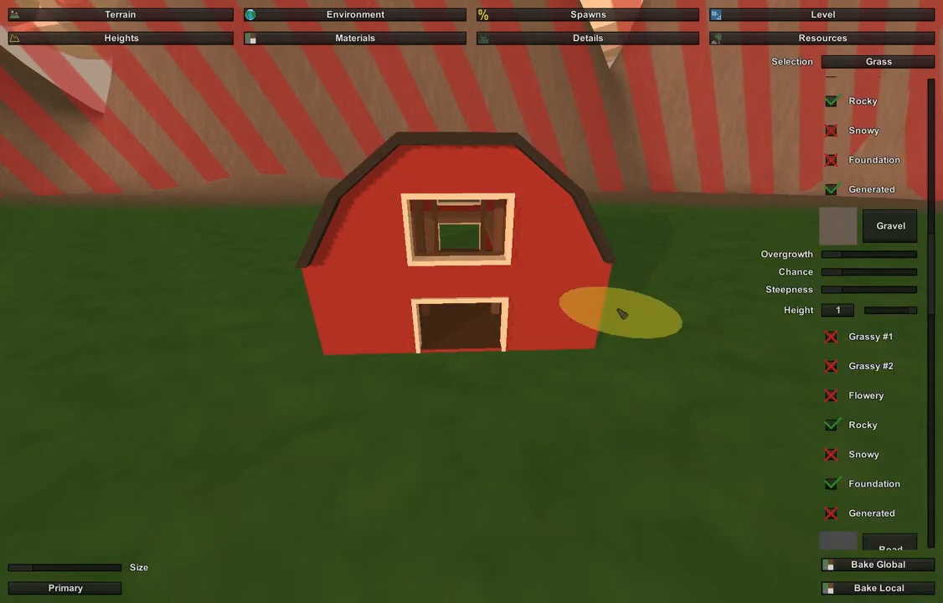
left_click(896, 574)
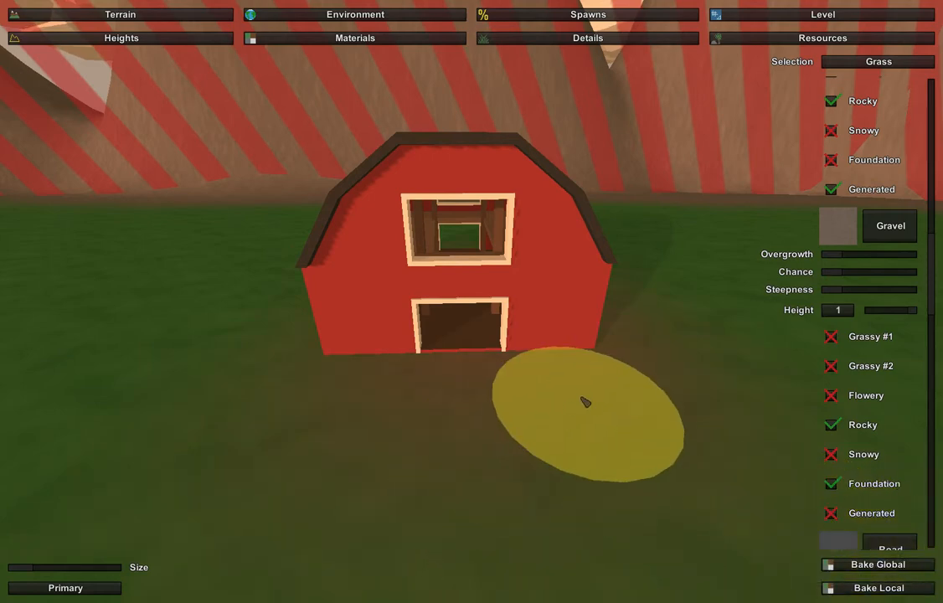
Select the barn again and straighten it with a slight rotation about its vertical axis, then return to moving mode.
mouse_move(586, 402)
right_mouse_down()
mouse_move(586, 544)
mouse_move(578, 469)
right_mouse_up()
key("s")
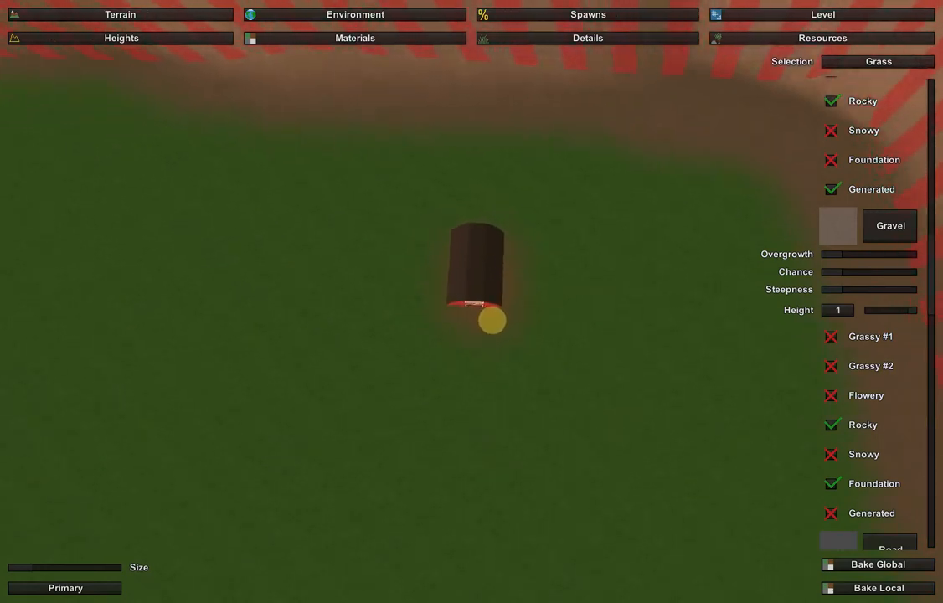
right_click_drag(472, 302, 482, 289)
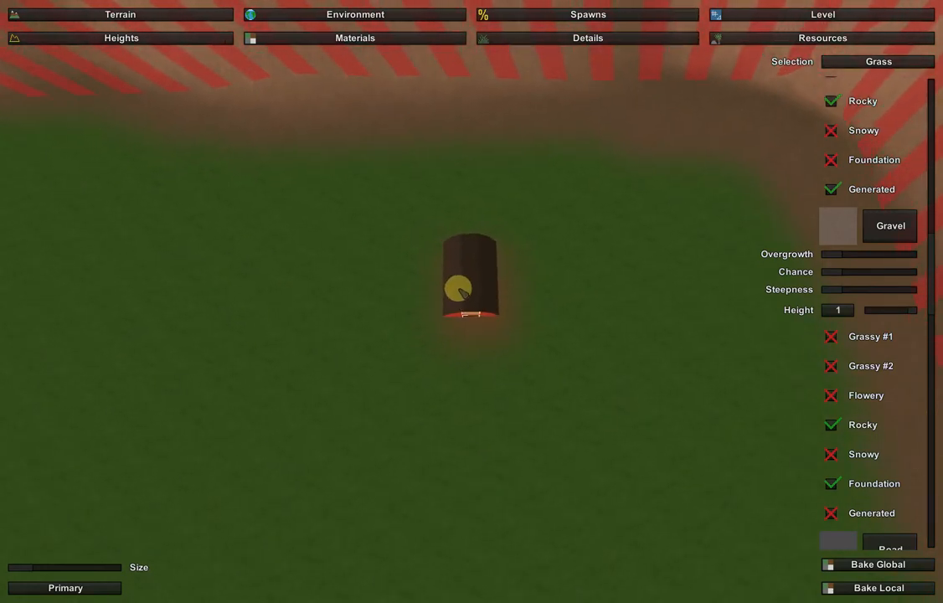
left_click(729, 14)
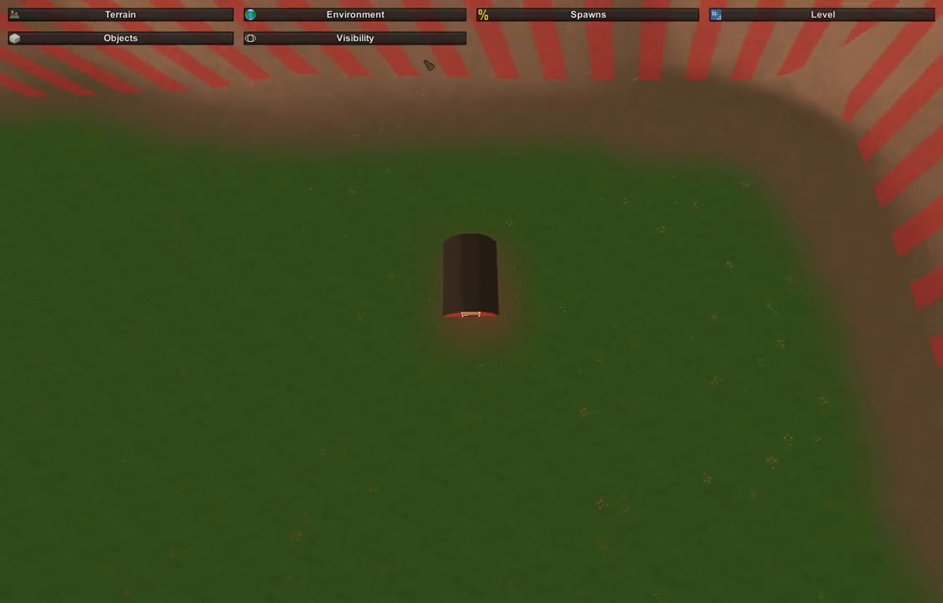
left_click(147, 42)
left_click(440, 251)
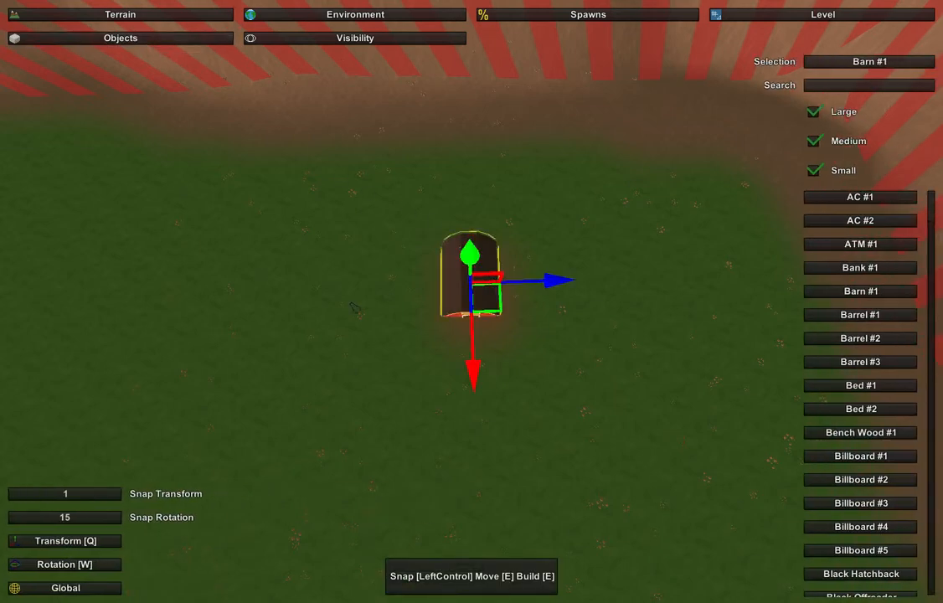
left_click(96, 567)
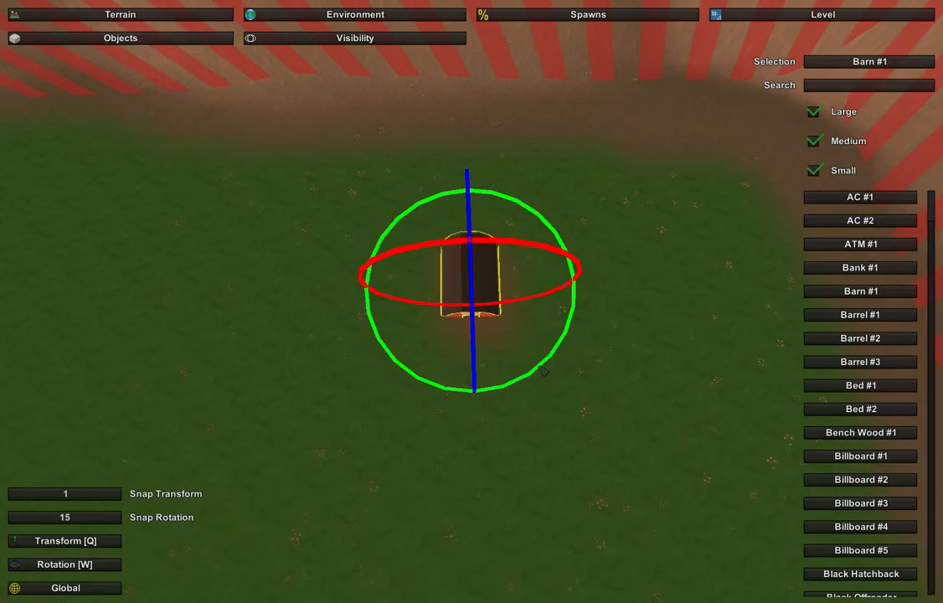
left_click_drag(538, 366, 538, 366)
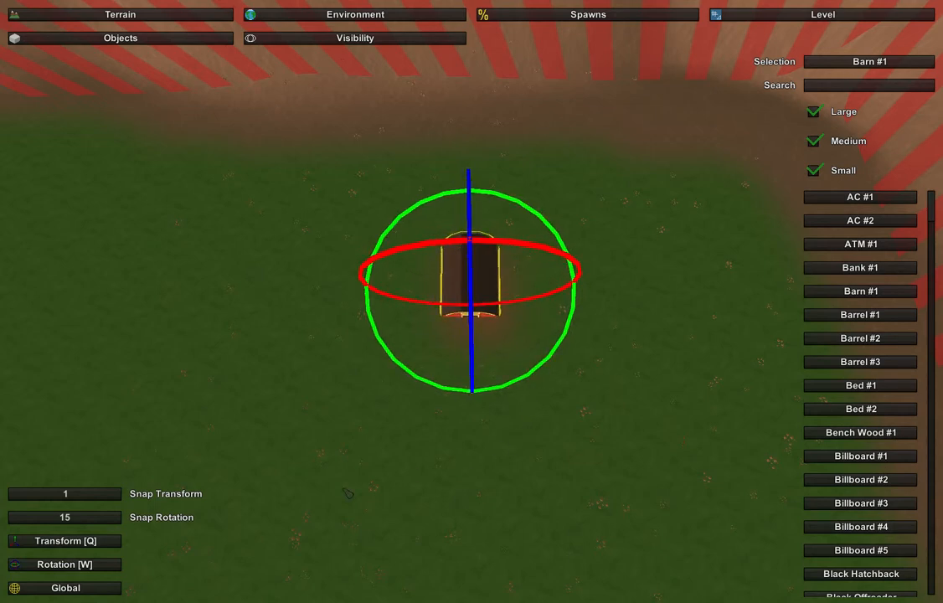
left_click(77, 542)
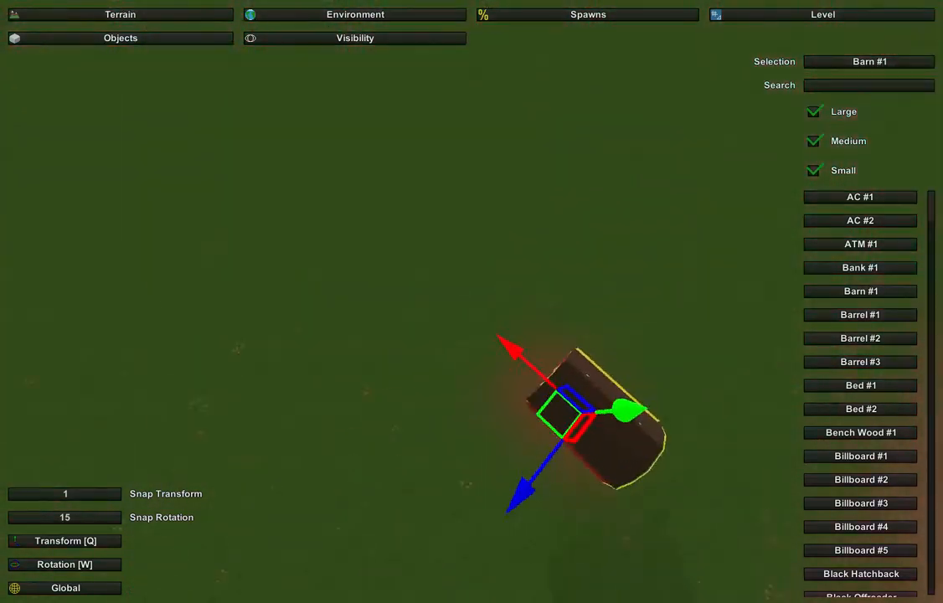
Choose House #7 from the object list and place it on the grass in front of the barn.
right_click_drag(472, 301, 402, 306)
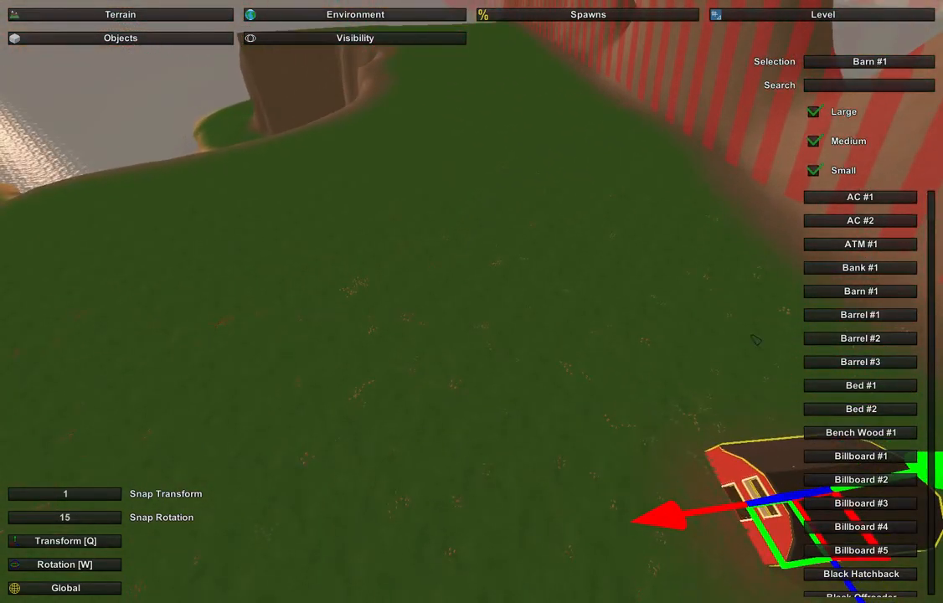
scroll(874, 439, "down", 12)
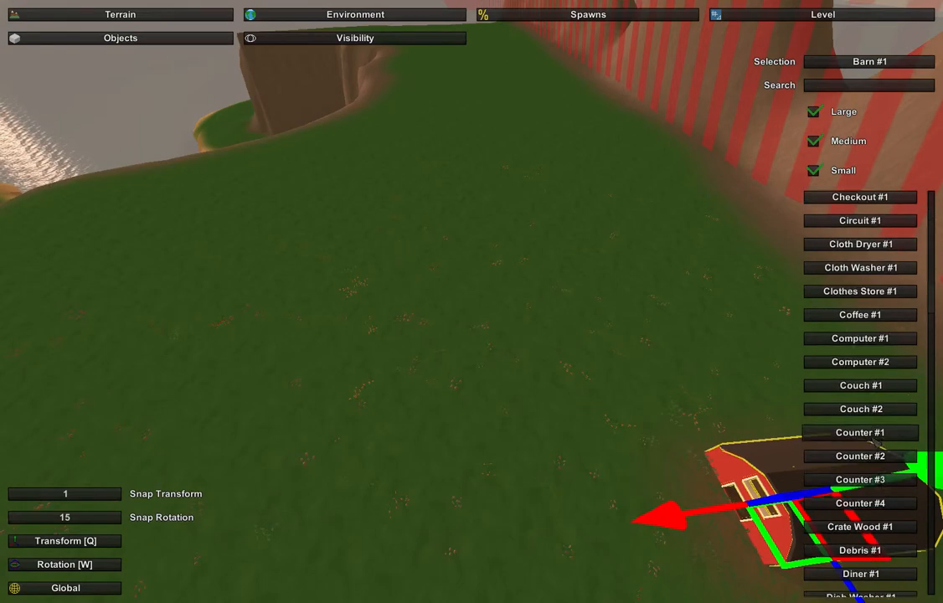
scroll(873, 436, "down", 15)
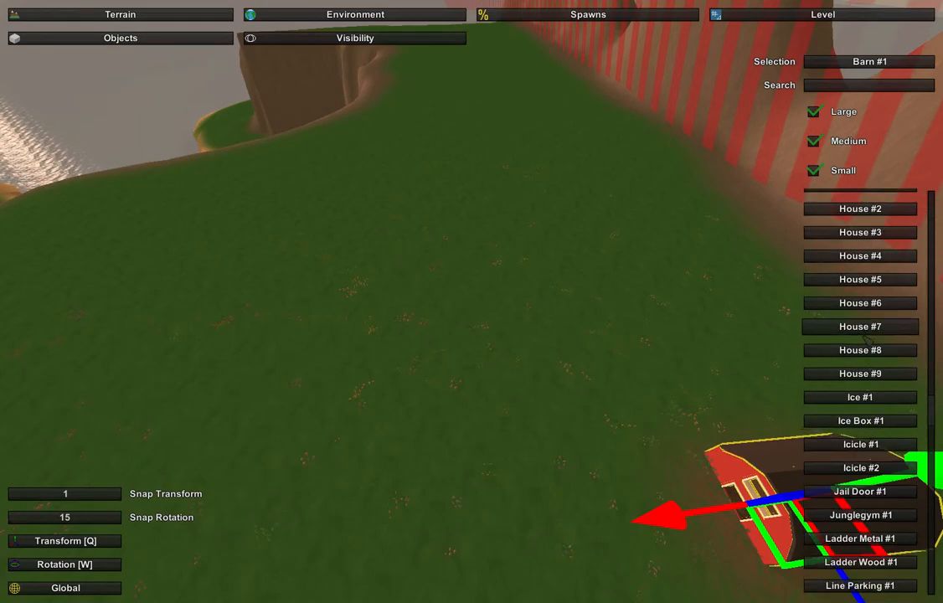
left_click(865, 330)
left_click(406, 456)
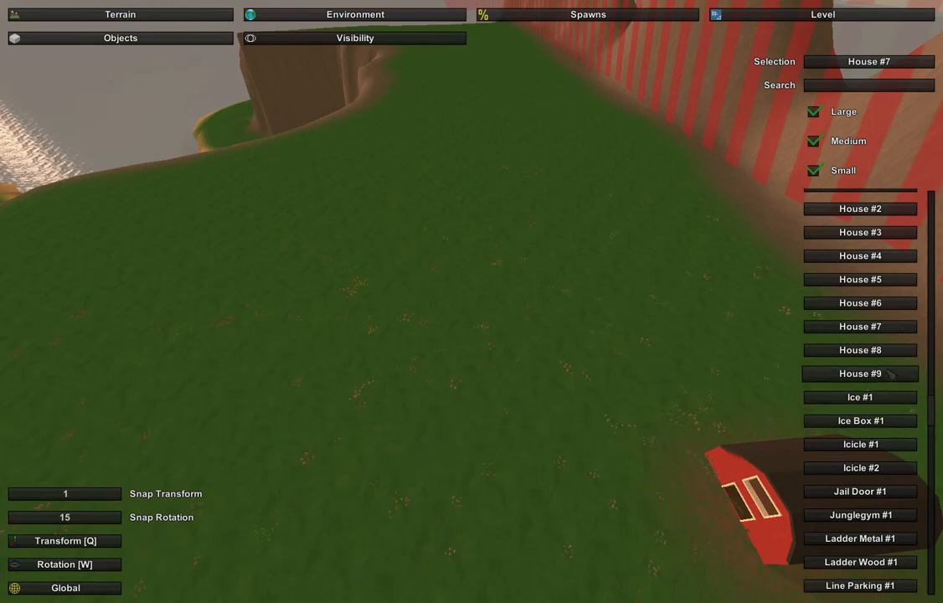
left_click(704, 440)
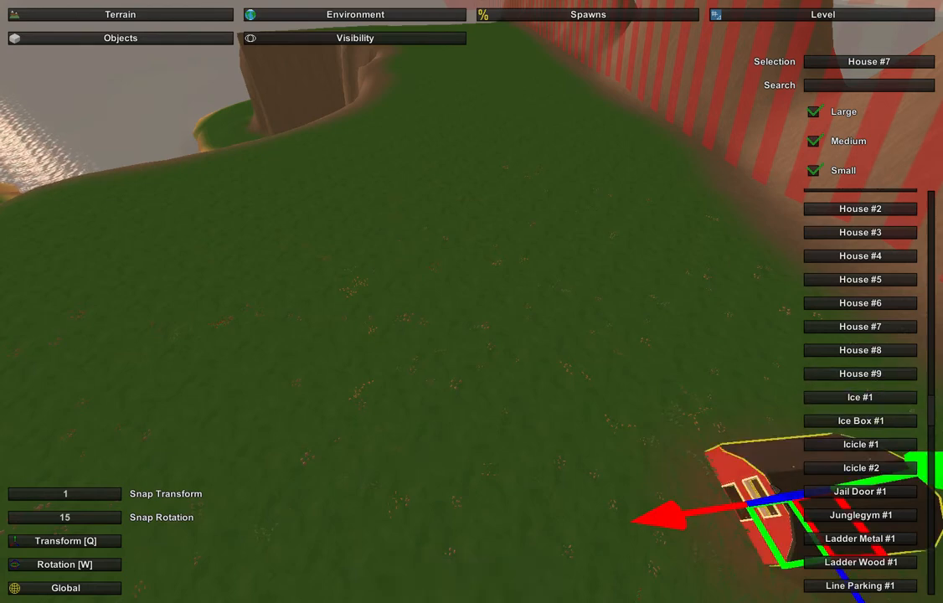
right_click_drag(671, 478, 504, 295)
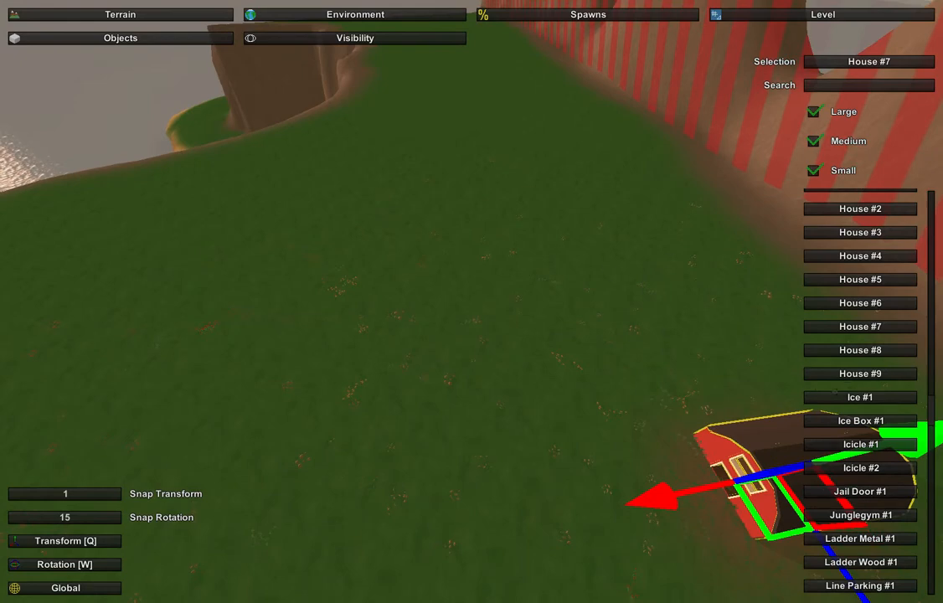
left_click(530, 475)
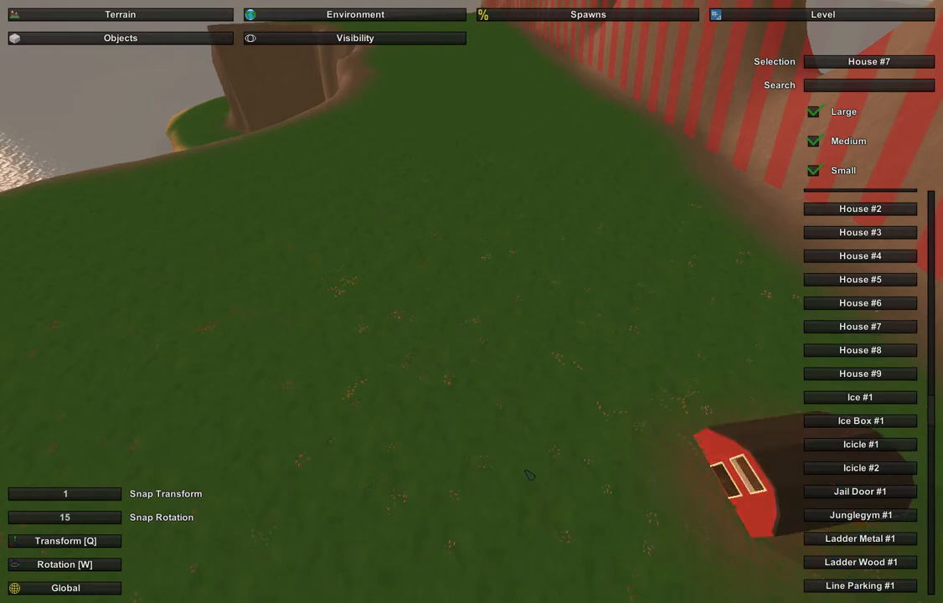
right_click_drag(507, 442, 474, 308)
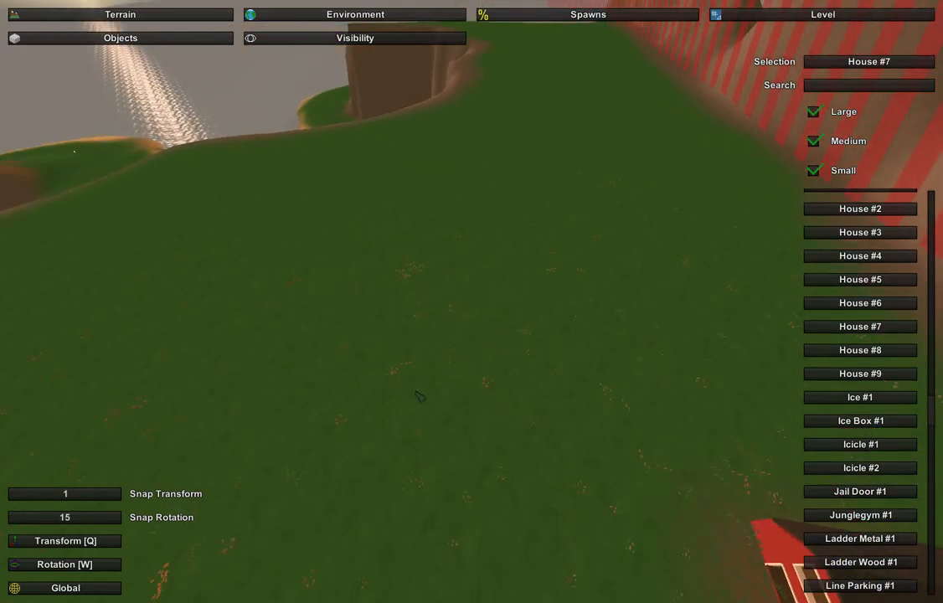
left_click(474, 460)
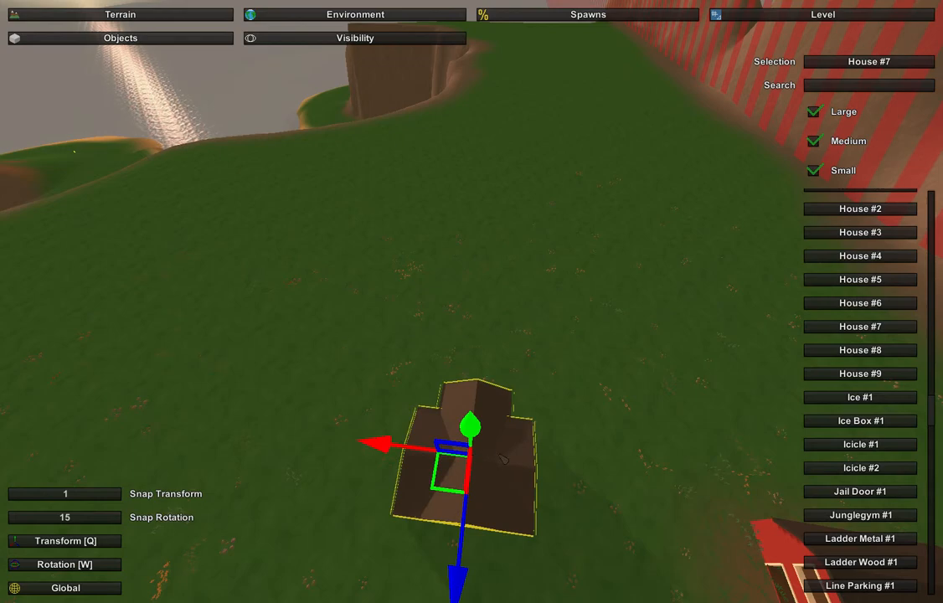
Move the house along its blue axis, farther across the grassy field.
right_click_drag(386, 497, 392, 534)
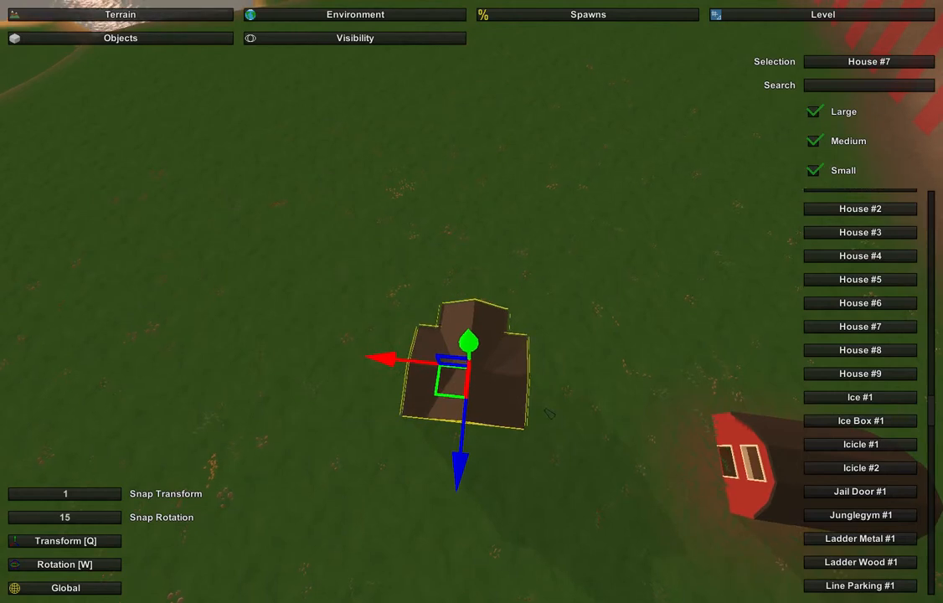
left_click(455, 475)
left_click(472, 406)
left_click_drag(459, 473, 482, 373)
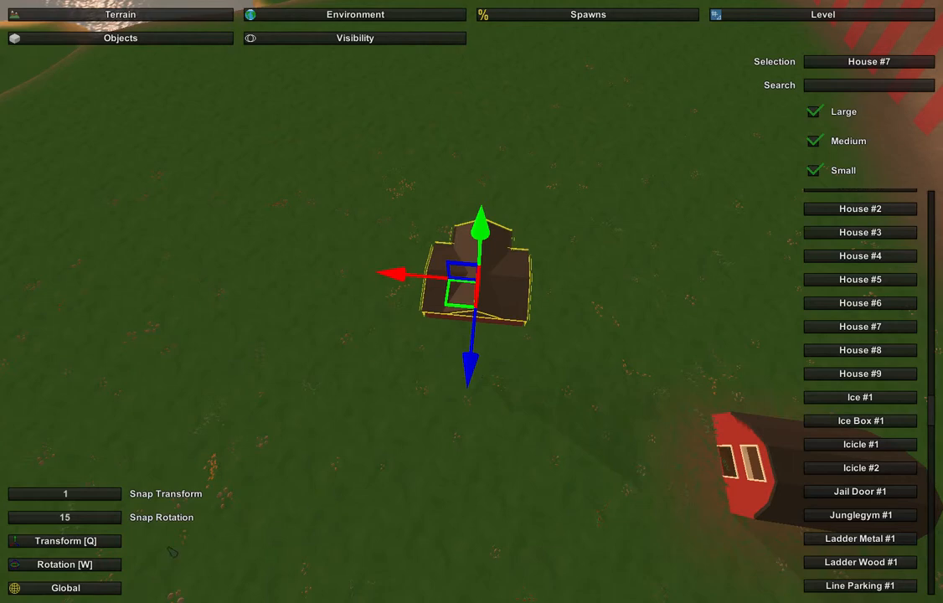
Rotate the house a half turn about its vertical axis and return to moving mode.
left_click(109, 564)
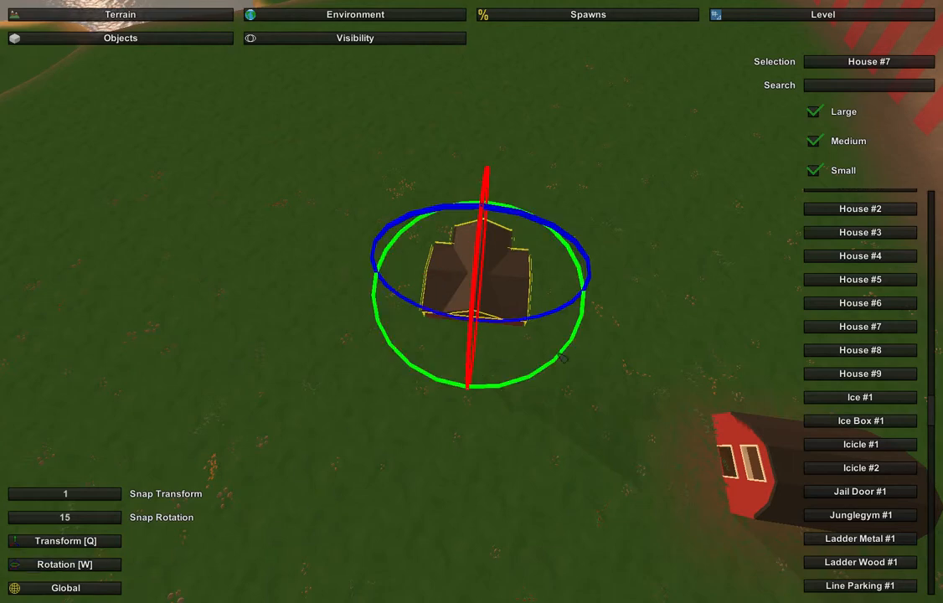
left_click_drag(561, 359, 456, 384)
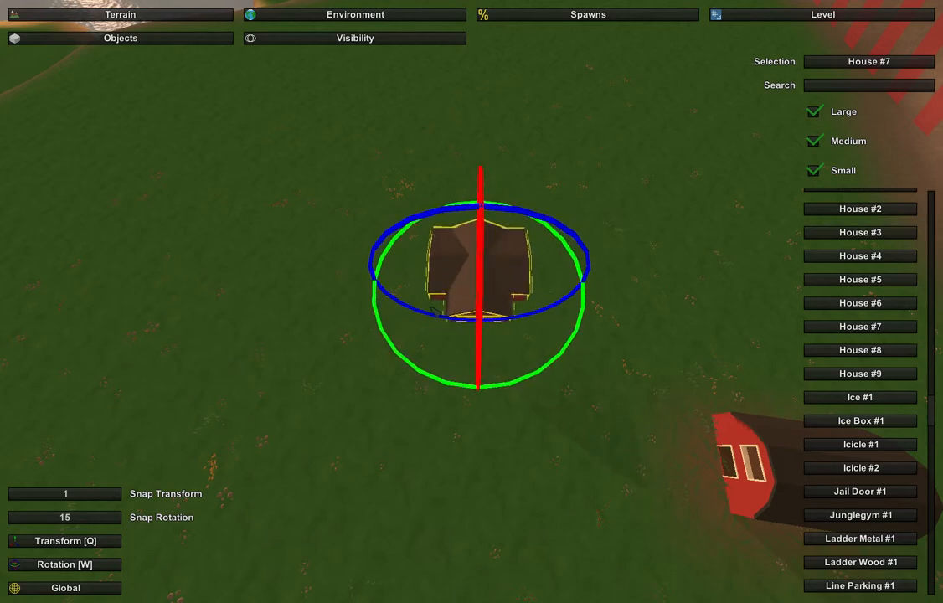
left_click(96, 546)
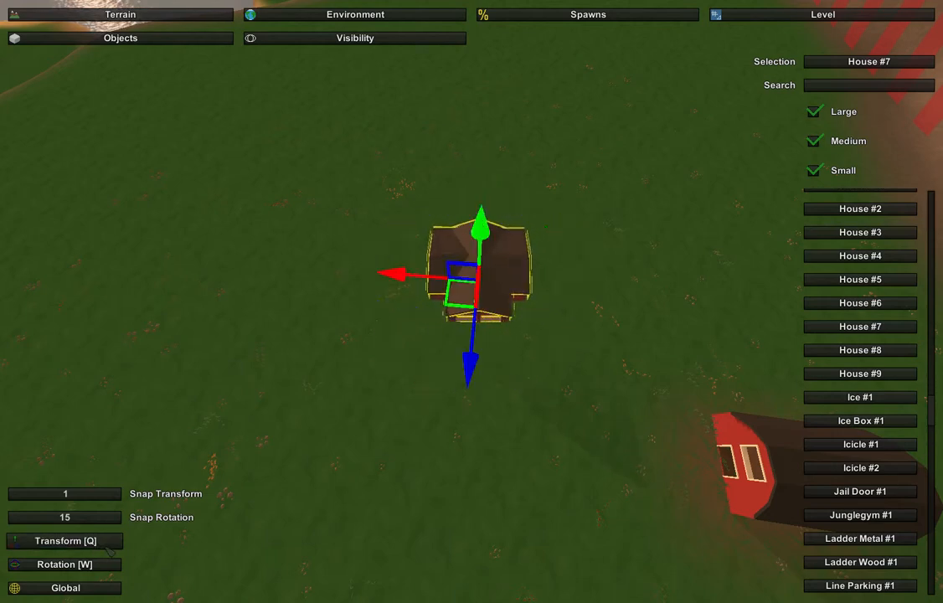
Raise the house slightly so its floor clears the grass at the doorway.
right_click_drag(375, 426, 721, 404)
key("w")
key("w")
key("w")
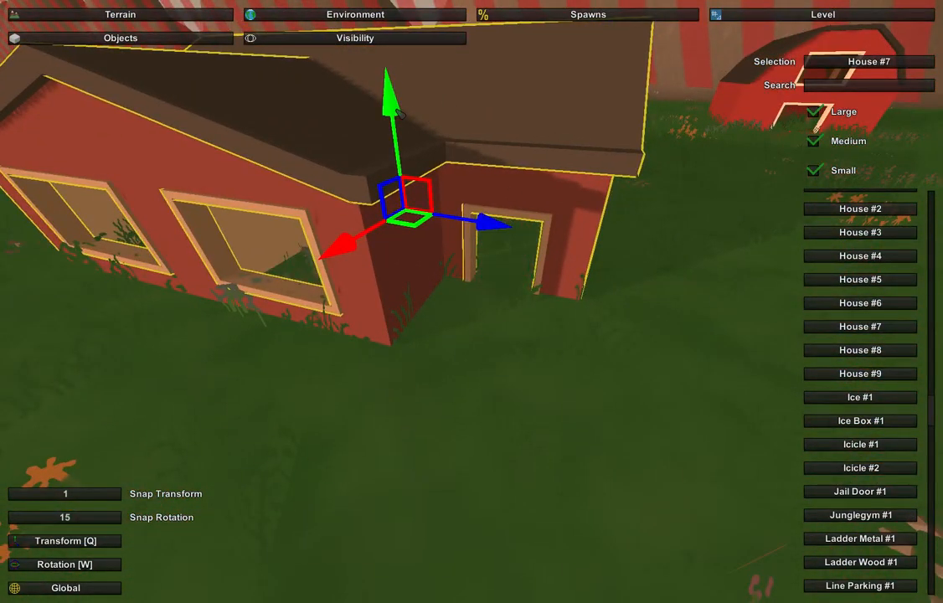
left_click_drag(395, 110, 396, 105)
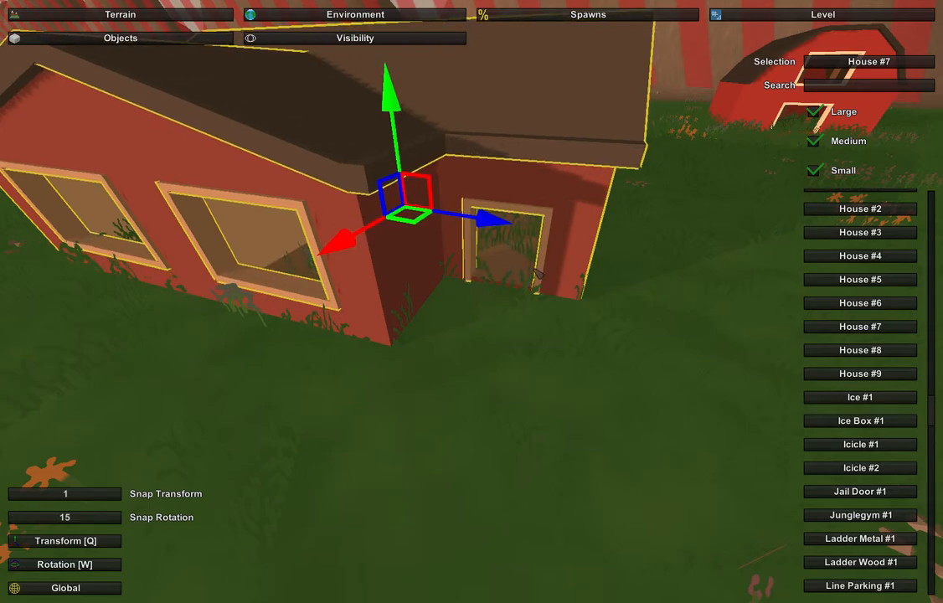
right_click_drag(437, 237, 360, 248)
key("d")
key("s")
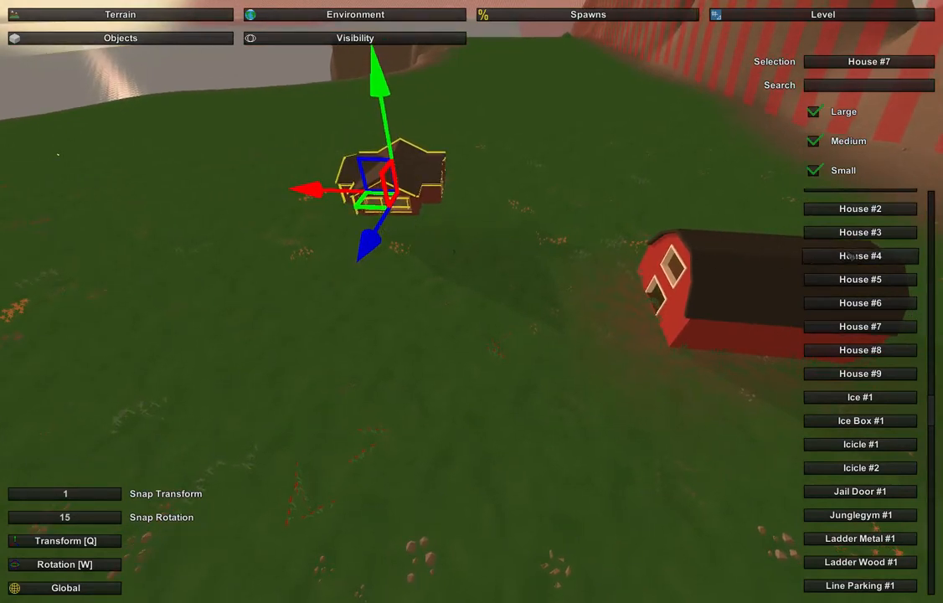
Choose Icicle #2 from the object list, shift the still-selected house along its red axis away from the barn, and deselect it.
left_click(861, 469)
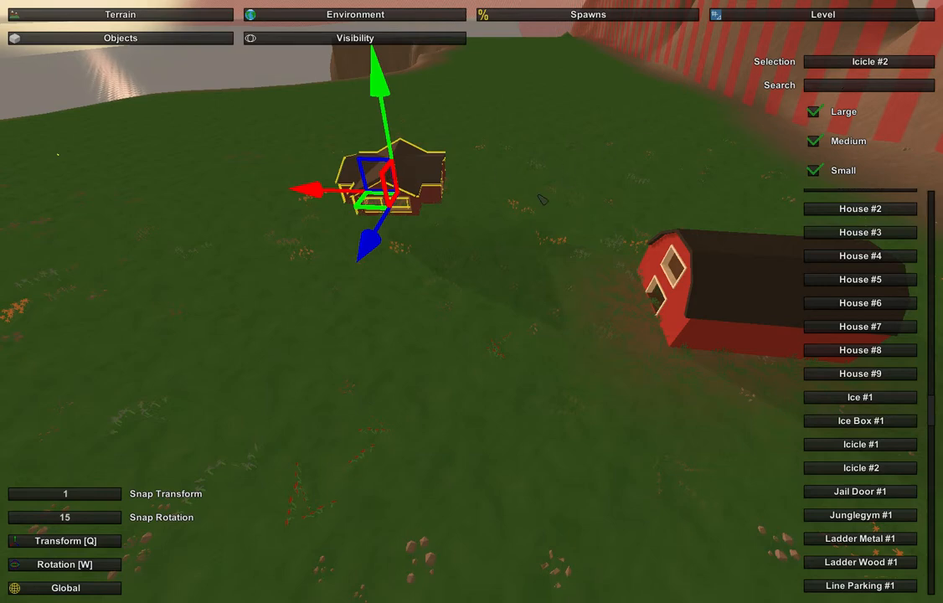
key("e")
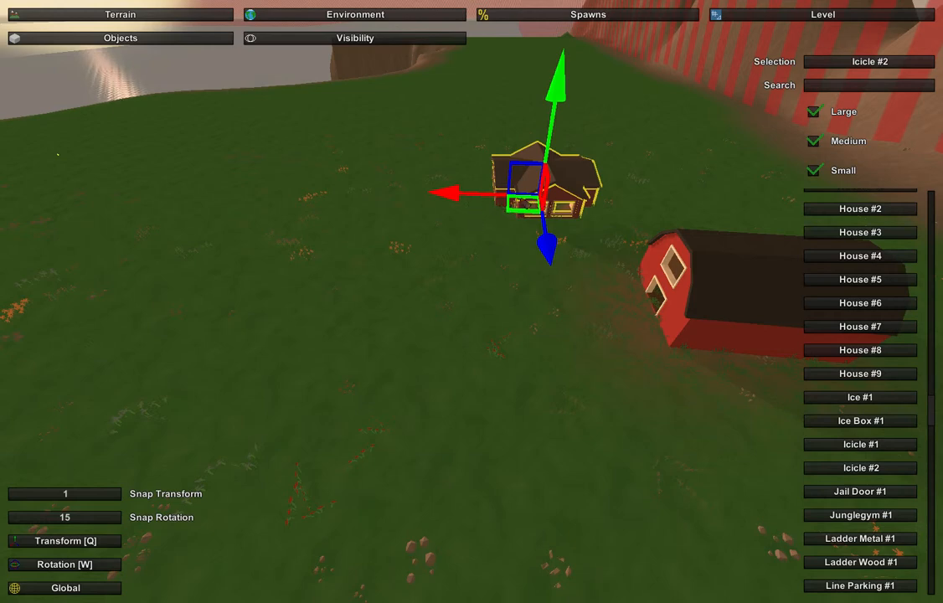
left_click_drag(461, 200, 325, 199)
left_click(516, 228)
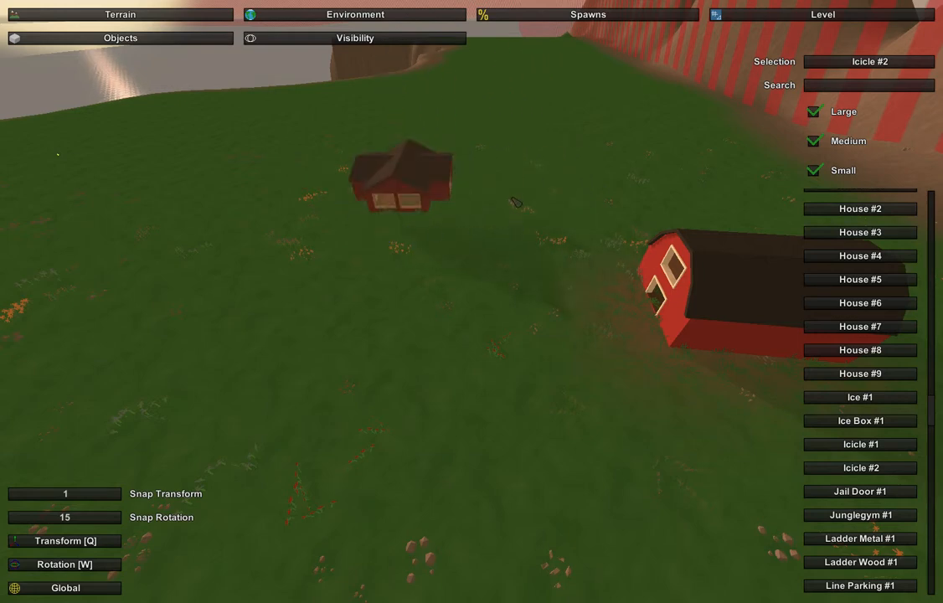
Place Icicle #2 on the grass between the house and the barn and raise it slightly above the ground.
key("e")
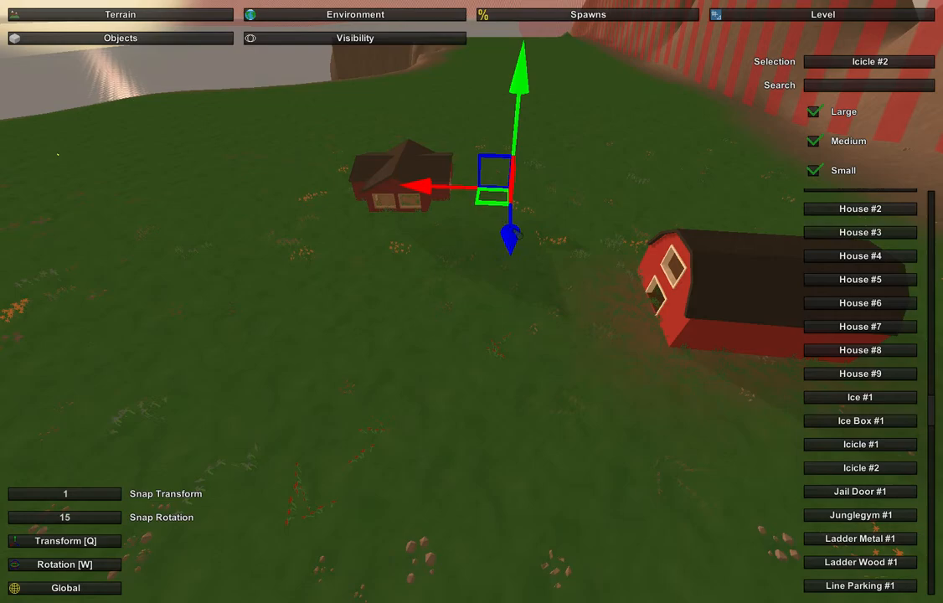
right_click_drag(519, 236, 595, 231)
key("w")
key("w")
key("s")
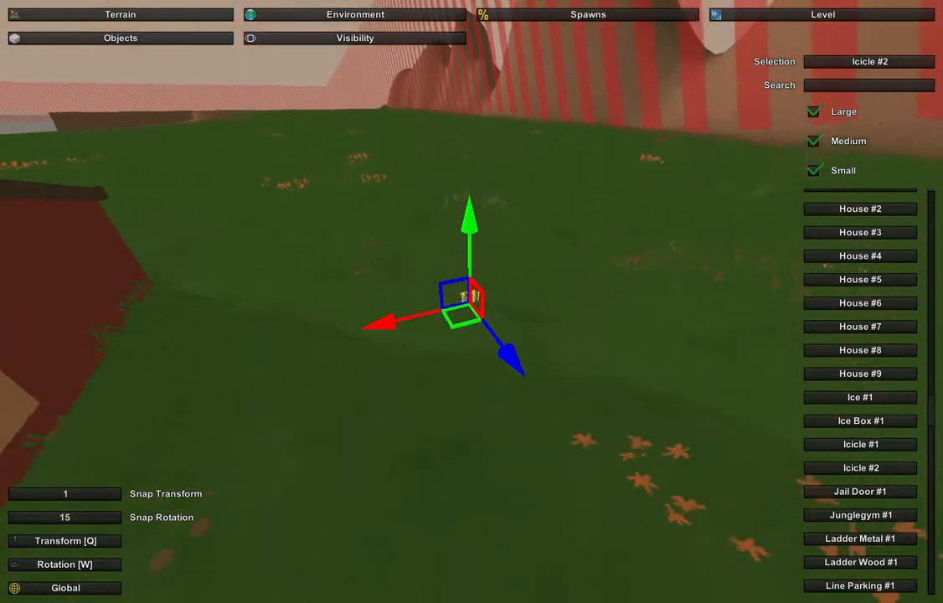
left_click_drag(468, 219, 468, 195)
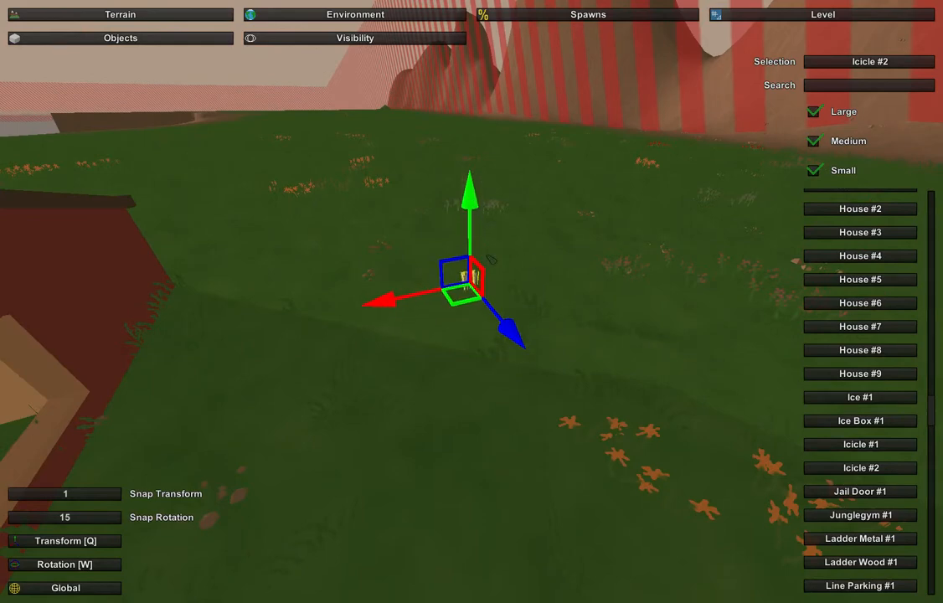
Delete the icicle from the grass beside the house.
left_click(448, 335)
left_click(471, 283)
key("Delete")
Select the house and raise it a little more above the grass at its doorway.
key("s")
right_click_drag(471, 301, 708, 357)
key("w")
left_click(610, 204)
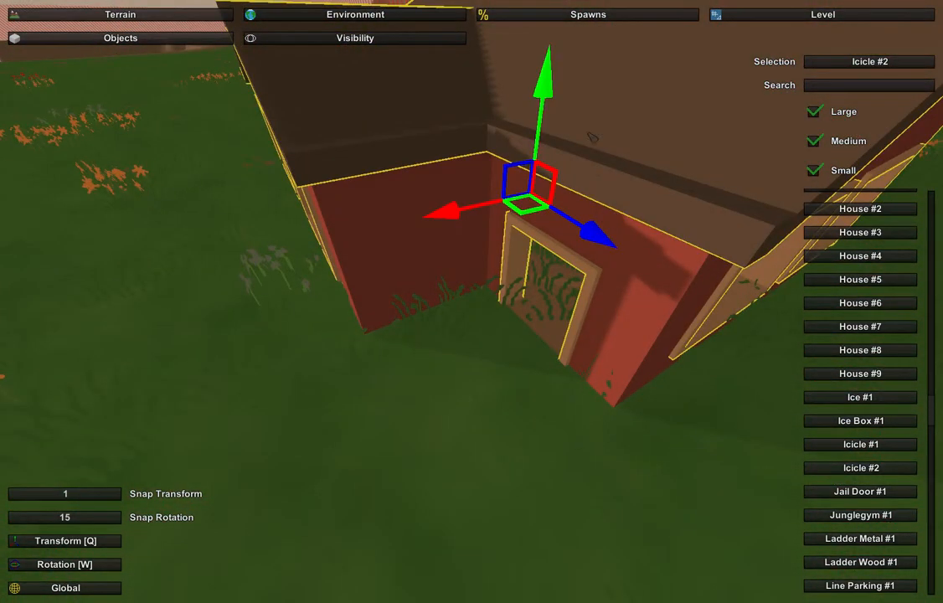
left_click_drag(549, 97, 548, 92)
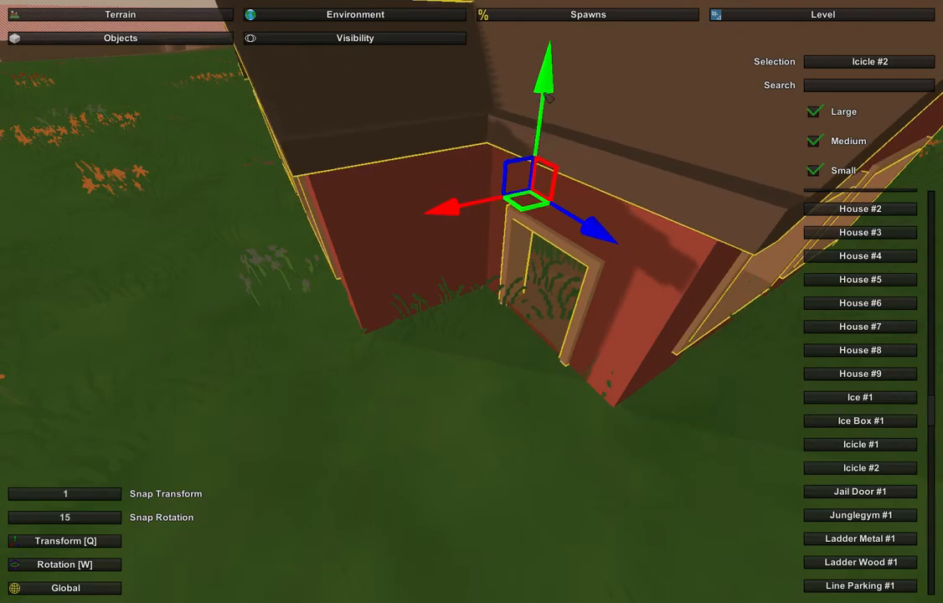
Search the object list for "lig" and choose Street Light #1.
right_click_drag(549, 98, 719, 101)
key("s")
key("w")
key("s")
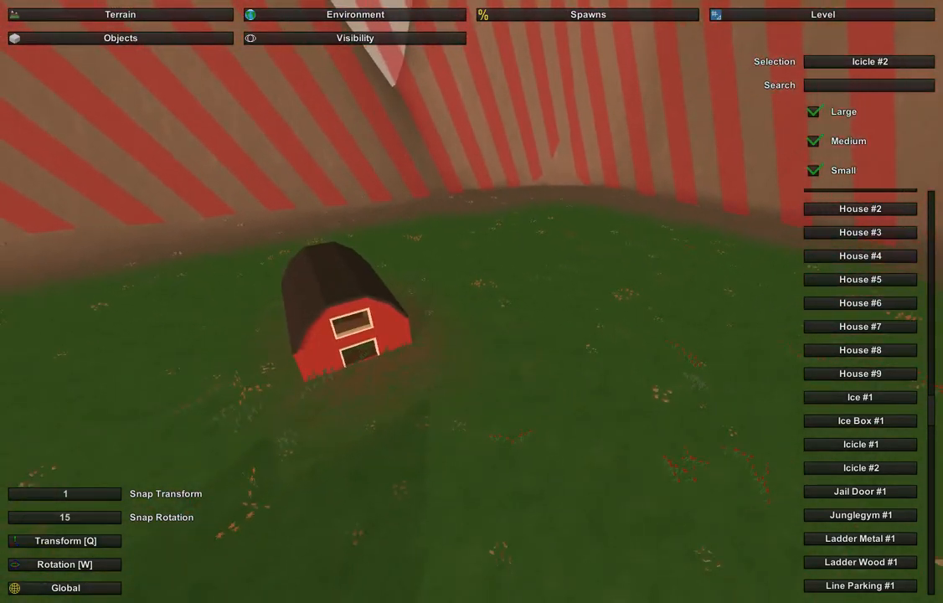
right_click_drag(652, 379, 536, 335)
key("s")
key("a")
scroll(817, 335, "down", 9)
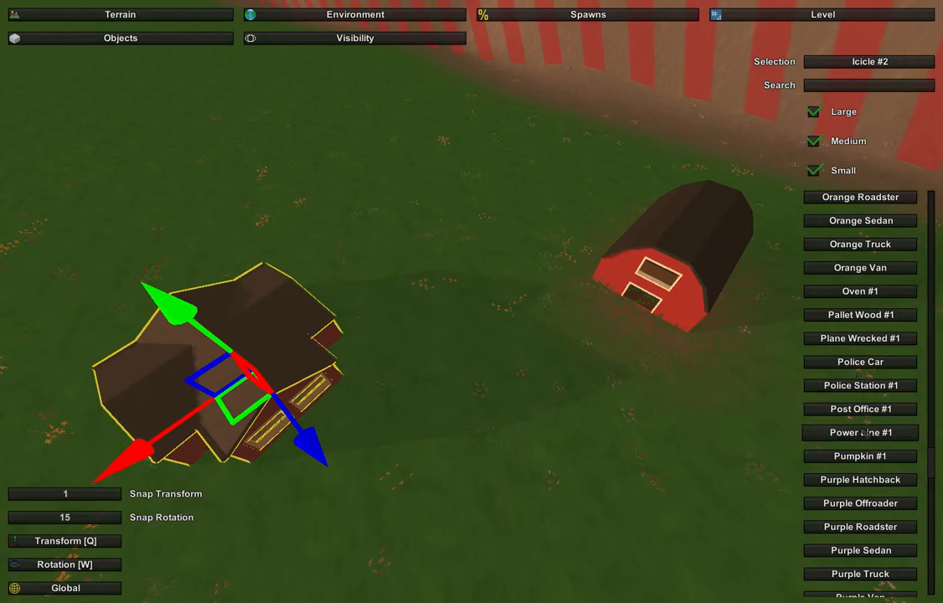
scroll(867, 435, "down", 10)
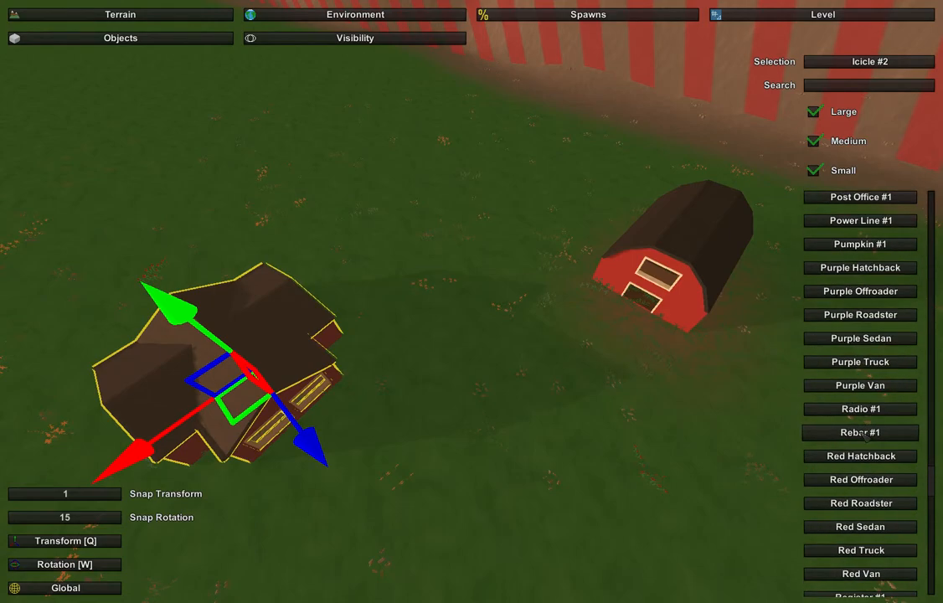
scroll(863, 432, "down", 5)
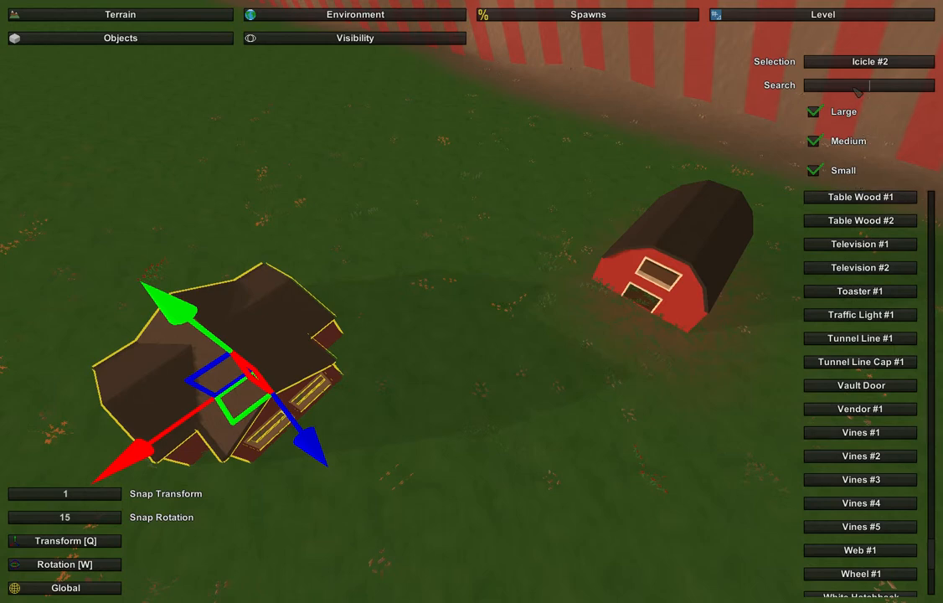
type("lig")
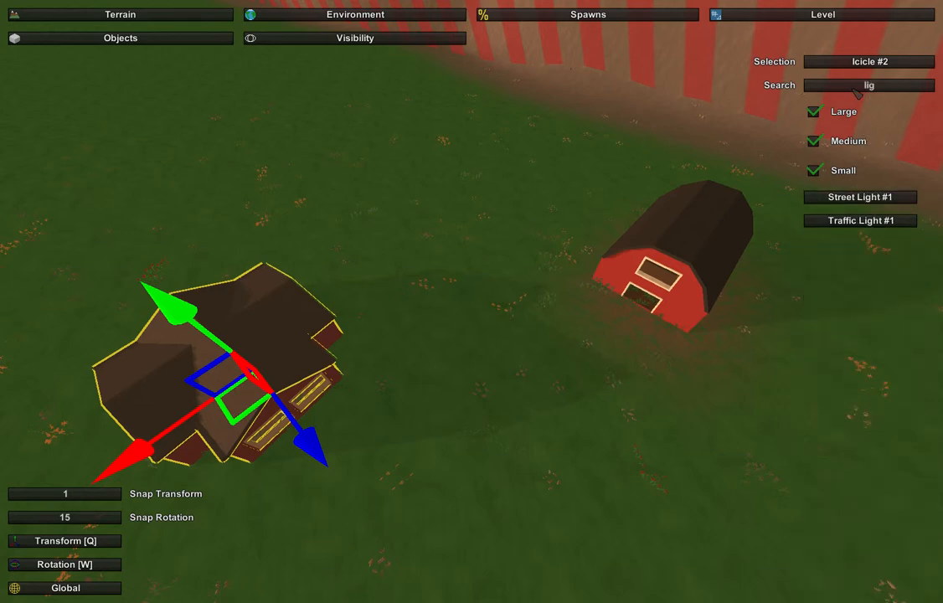
left_click(807, 198)
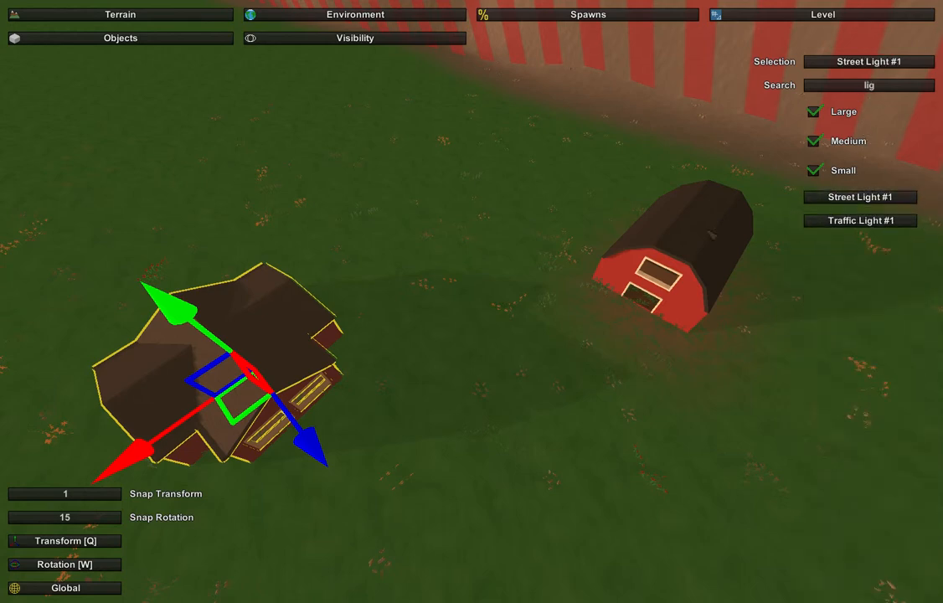
Place the street light on the grass between the house and the barn, and rotate it about its vertical axis.
left_click(451, 315)
left_click(452, 314)
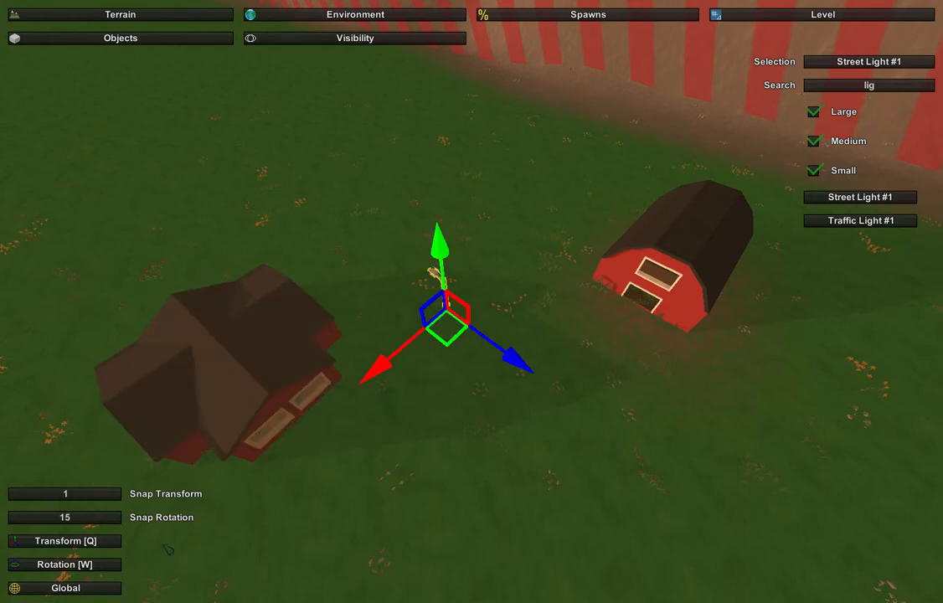
left_click(63, 564)
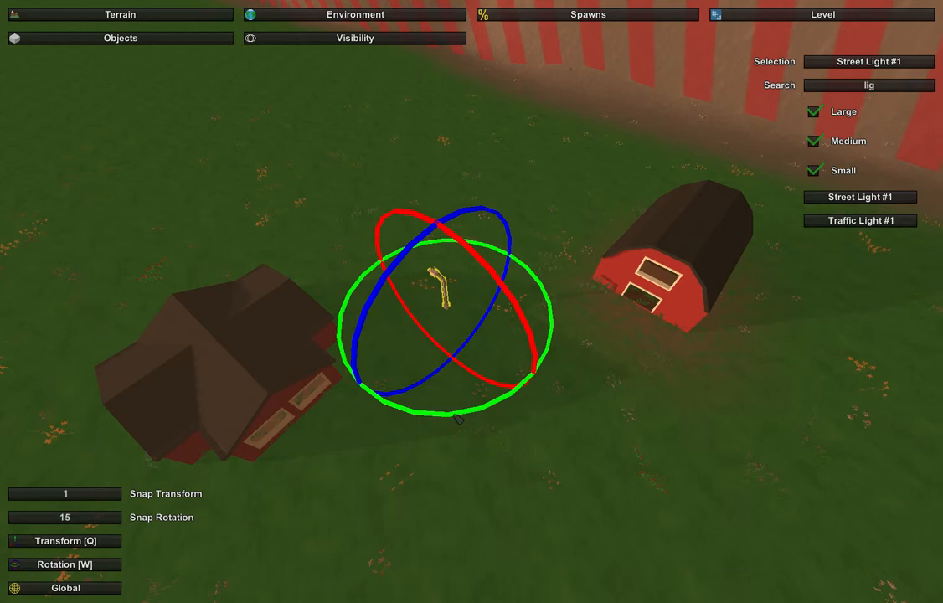
left_click_drag(459, 419, 547, 372)
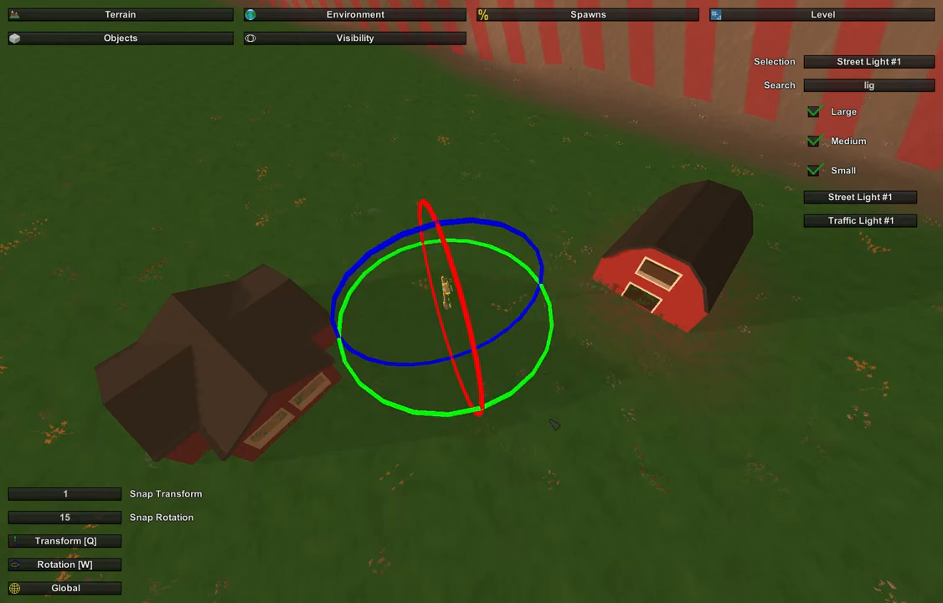
left_click(552, 456)
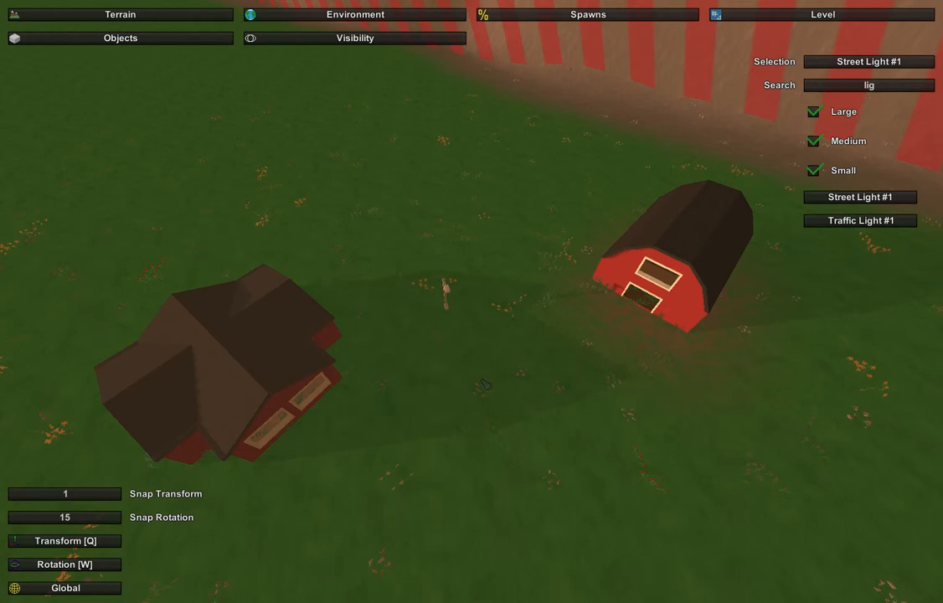
Clear the object search and choose Fuel Tank #1 from the full list.
right_click_drag(434, 400, 500, 381)
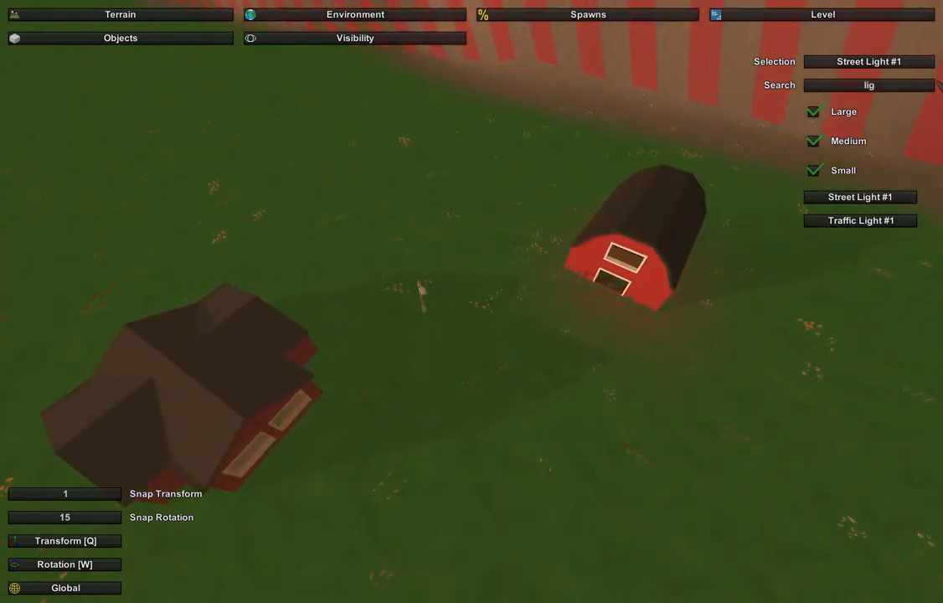
key("BackSpace")
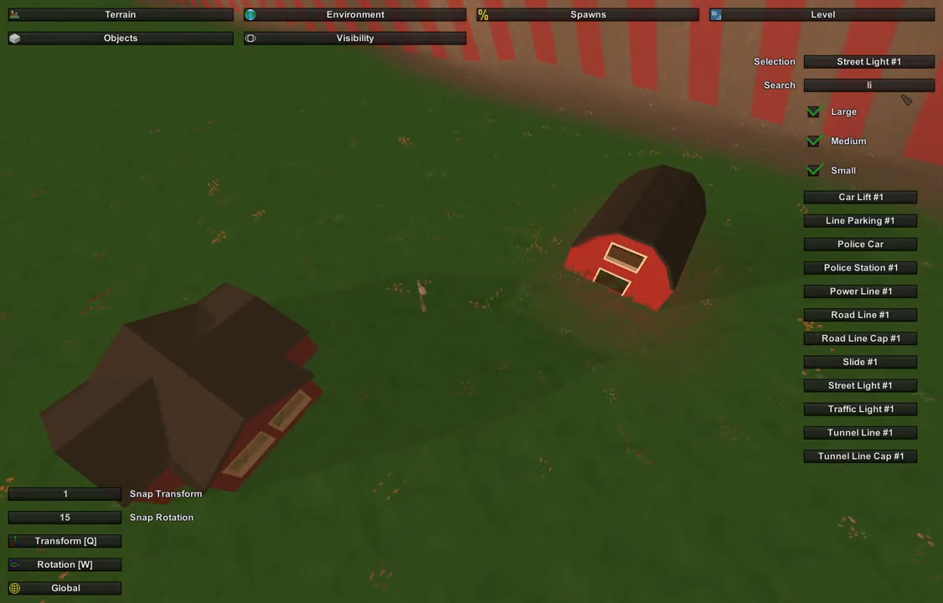
key("BackSpace")
key("BackSpace")
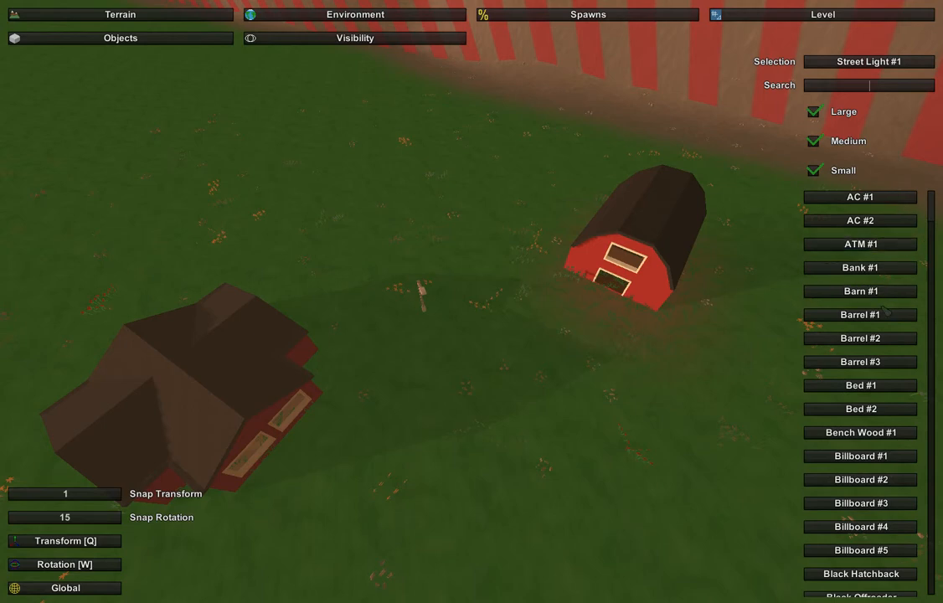
scroll(884, 312, "down", 3)
scroll(884, 312, "down", 6)
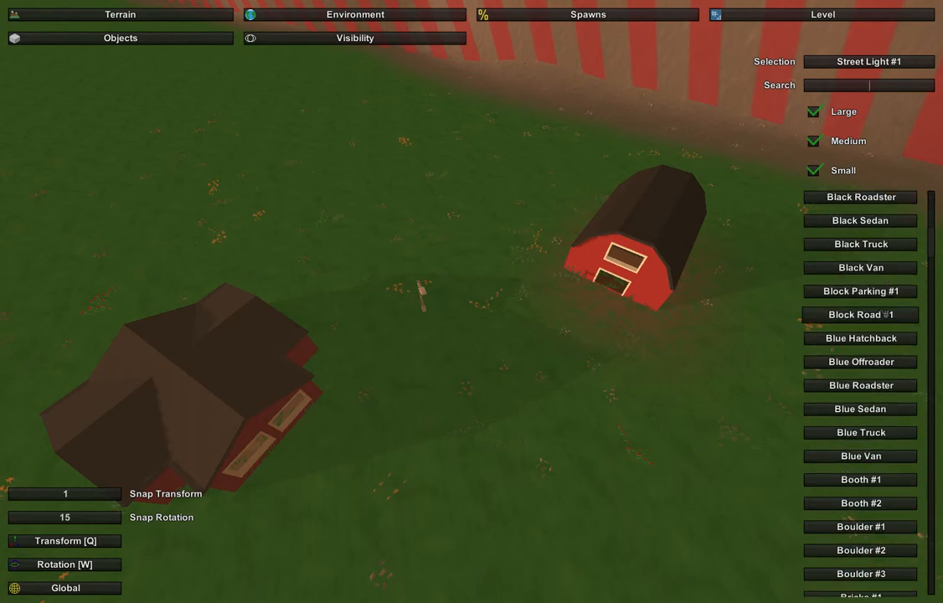
scroll(884, 312, "down", 5)
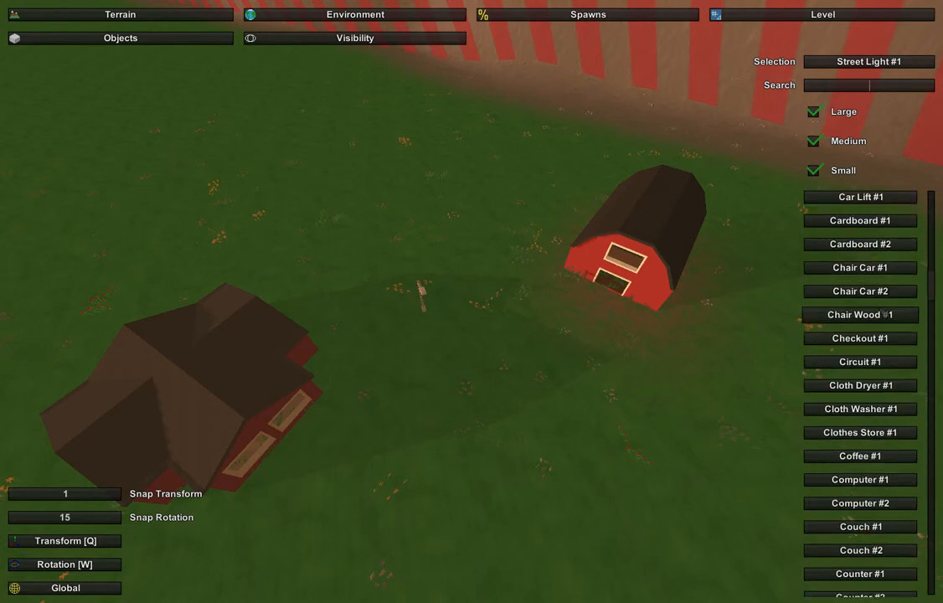
scroll(884, 314, "down", 6)
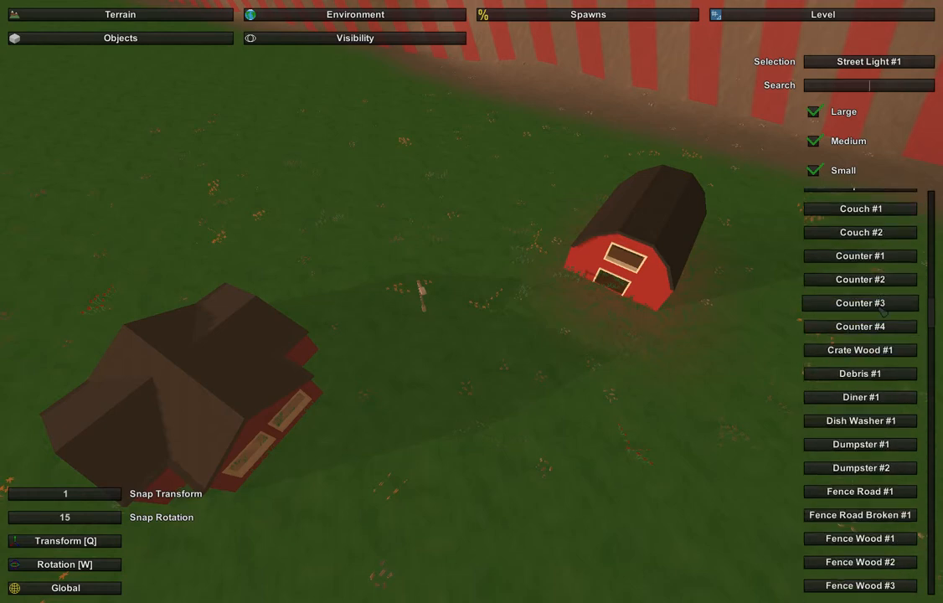
scroll(884, 311, "down", 3)
scroll(884, 312, "down", 7)
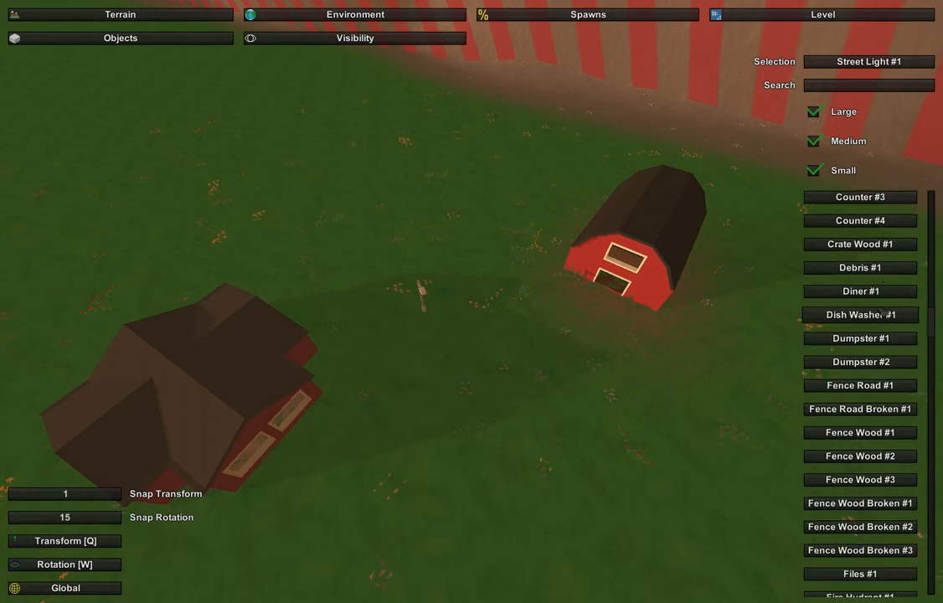
scroll(884, 312, "down", 4)
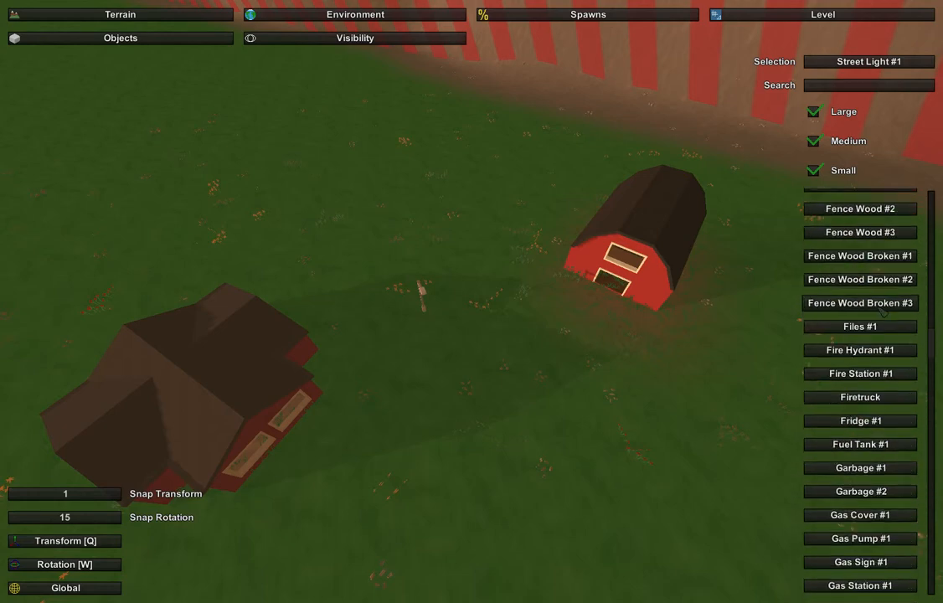
left_click(867, 449)
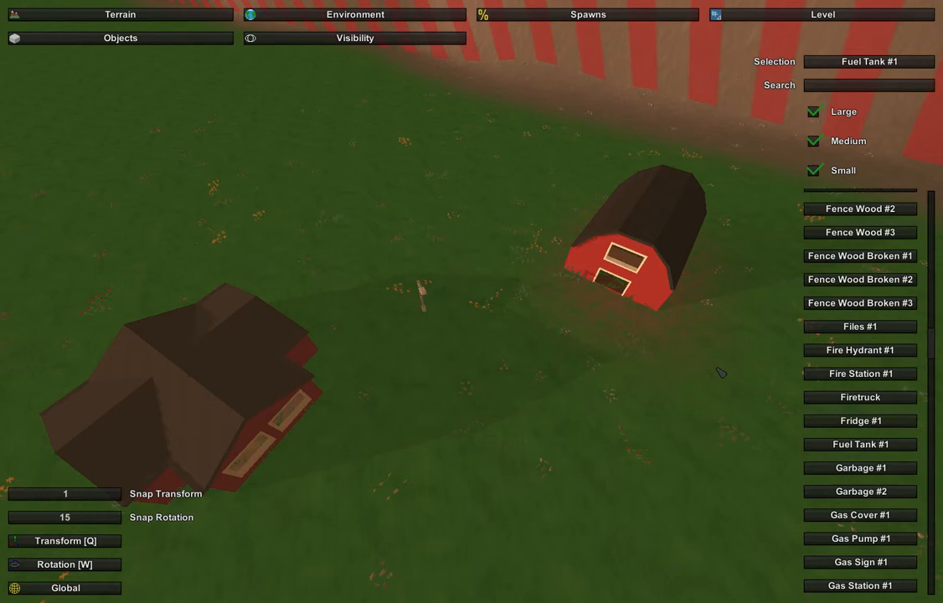
Place the fuel tank on the grass beside the front of the barn, rotate it about its vertical axis, and deselect it.
key("e")
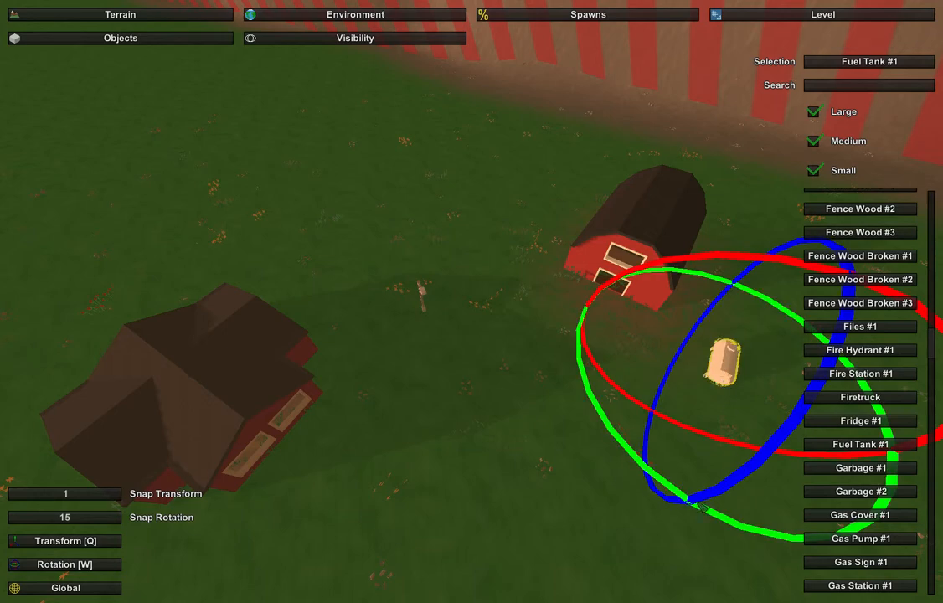
left_click_drag(591, 433, 651, 468)
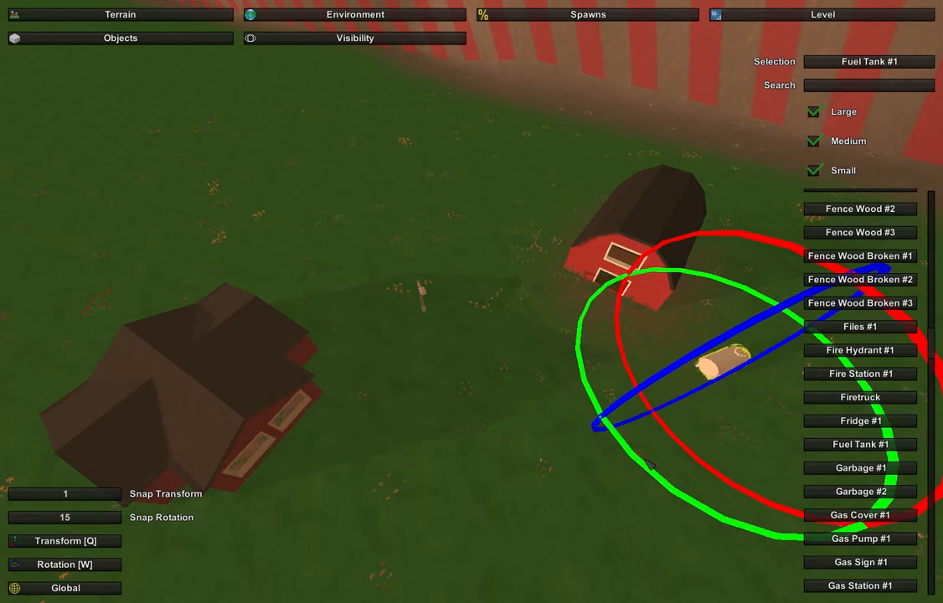
left_click(512, 426)
Look over the area around the barn and browse the full object list for another farm object.
key("w")
right_click_drag(513, 414, 536, 419)
key("w")
key("s")
right_click_drag(471, 302, 586, 297)
key("w")
scroll(874, 390, "down", 10)
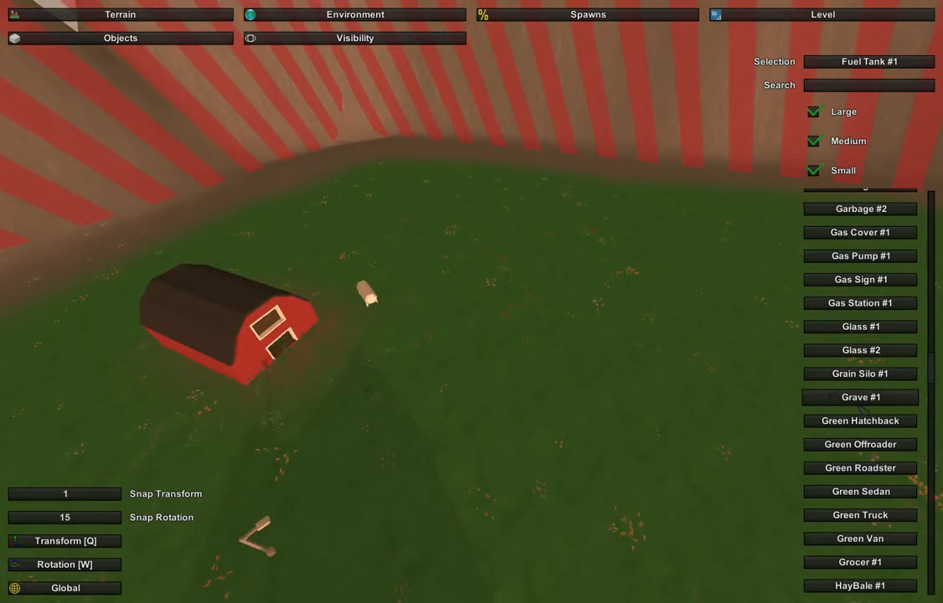
scroll(873, 390, "down", 10)
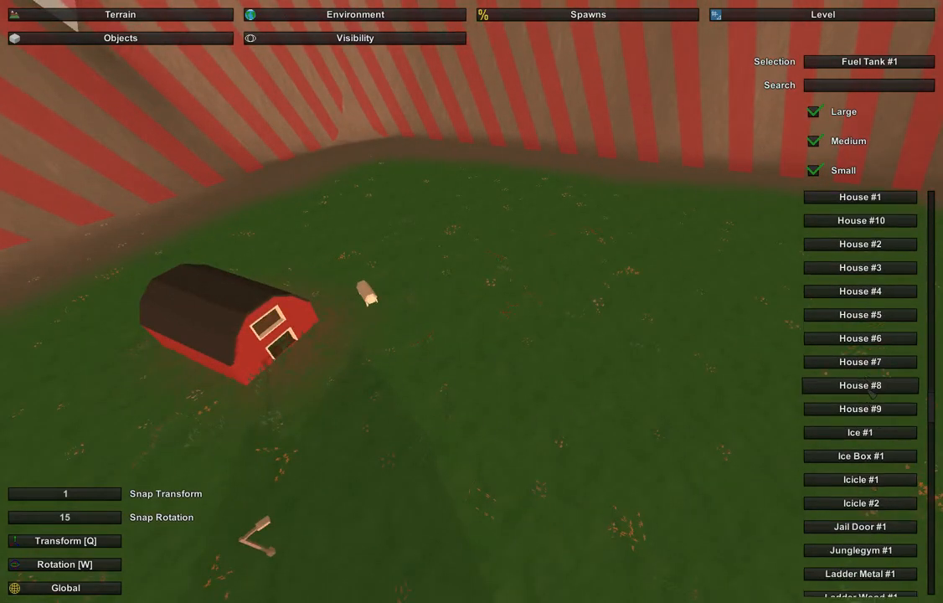
scroll(871, 392, "down", 10)
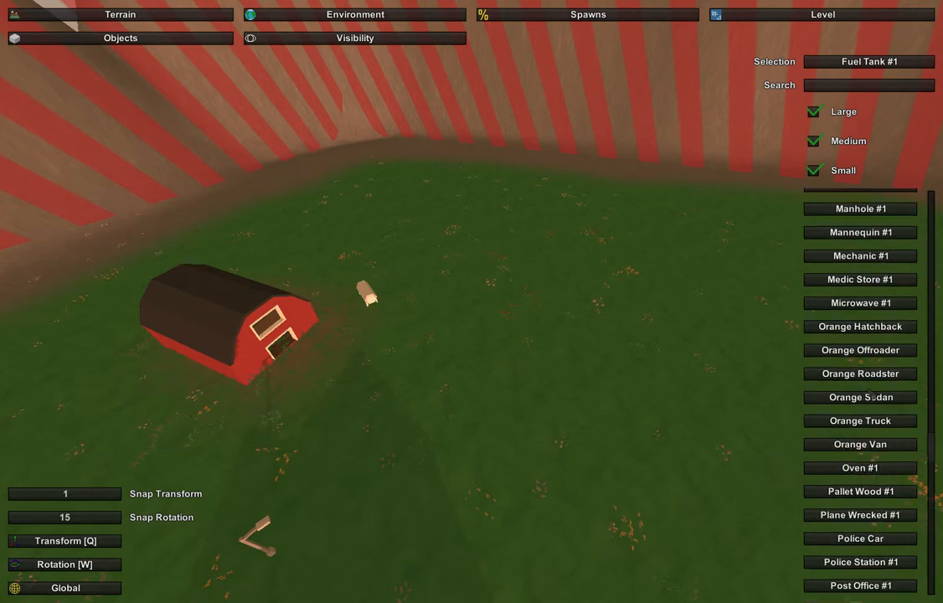
scroll(871, 392, "down", 3)
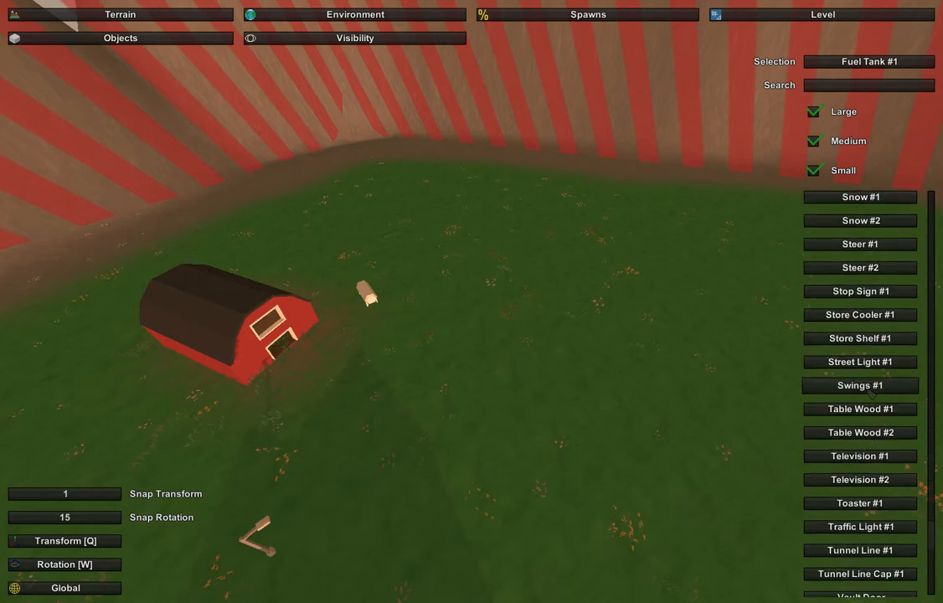
scroll(873, 390, "up", 3)
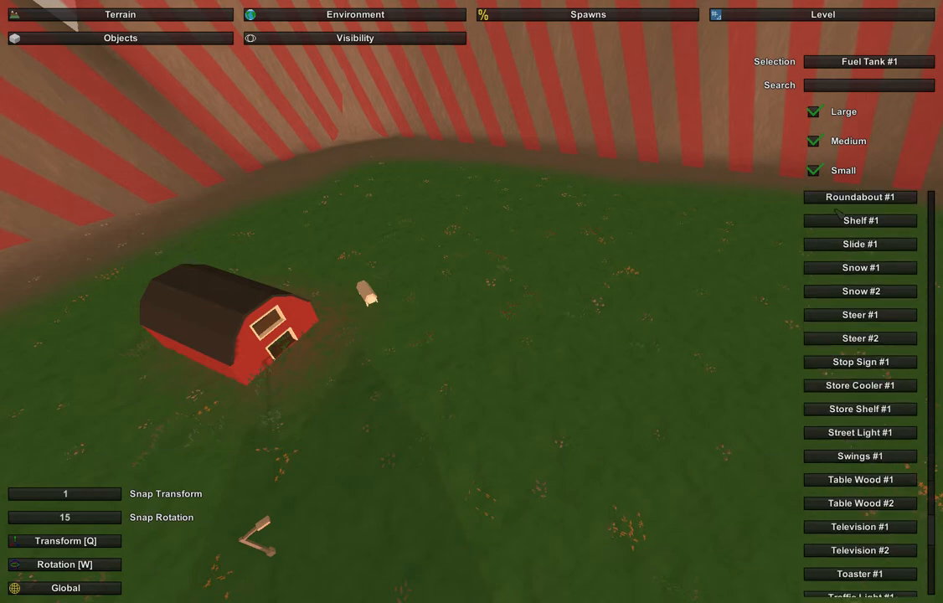
scroll(876, 281, "up", 1)
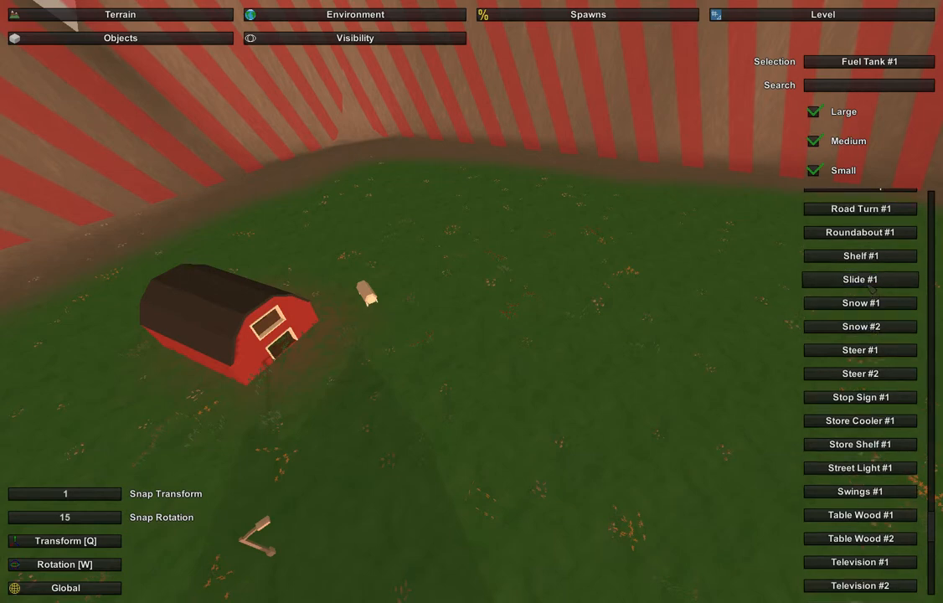
Search the object list for "si", choose Grain Silo #1, and place one on the open grass past the fuel tank.
left_click(866, 85)
type("si")
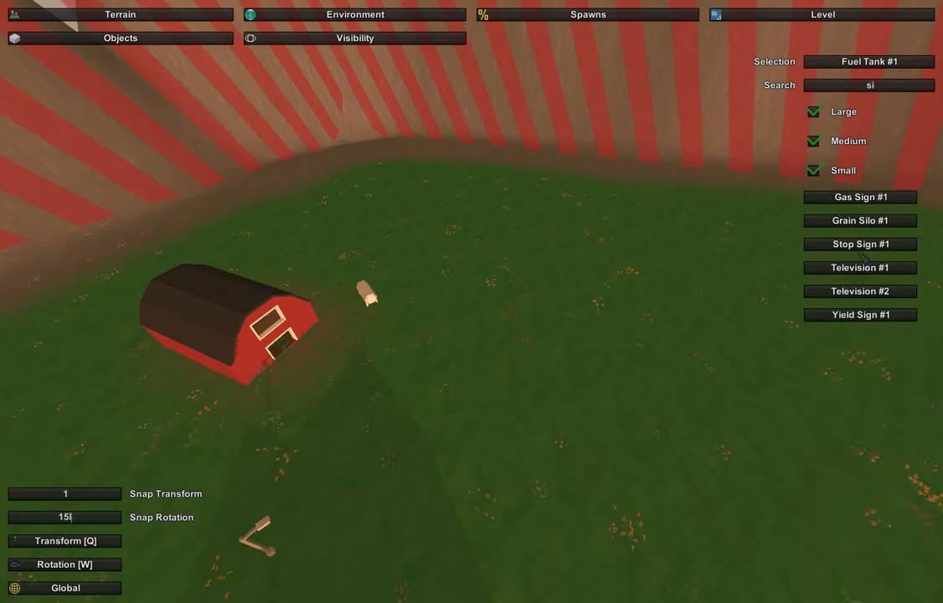
left_click(857, 223)
key("e")
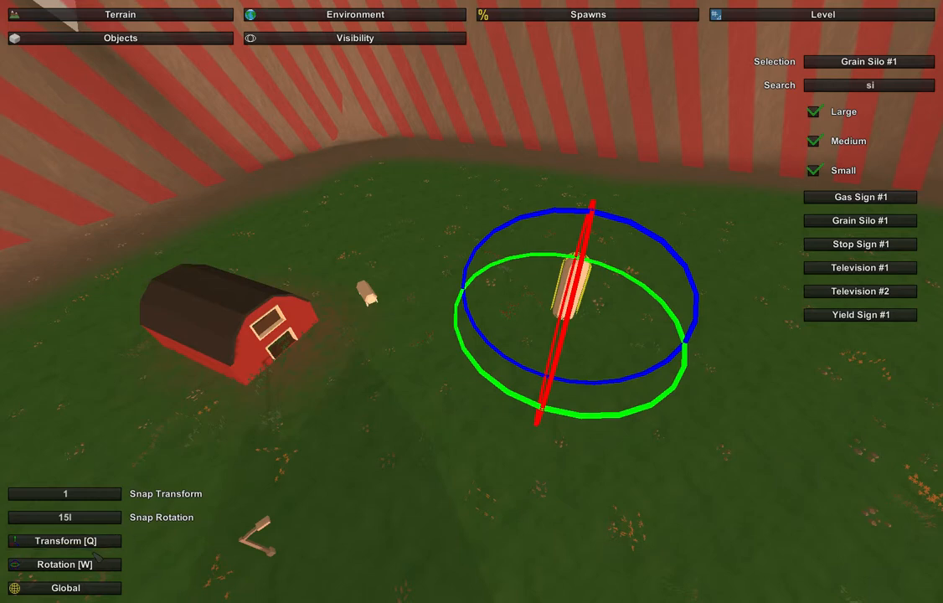
key("q")
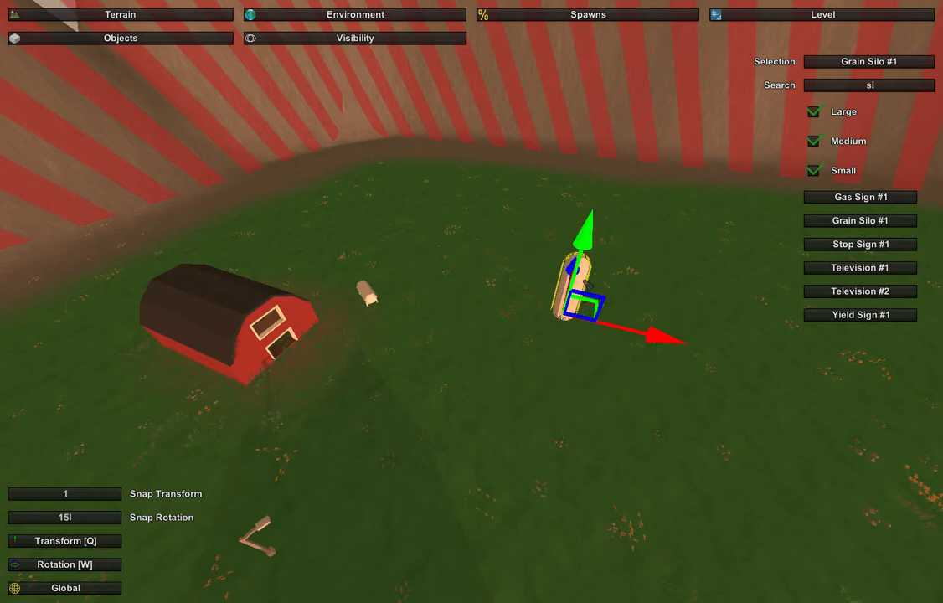
left_click(585, 287)
right_click_drag(472, 302, 670, 306)
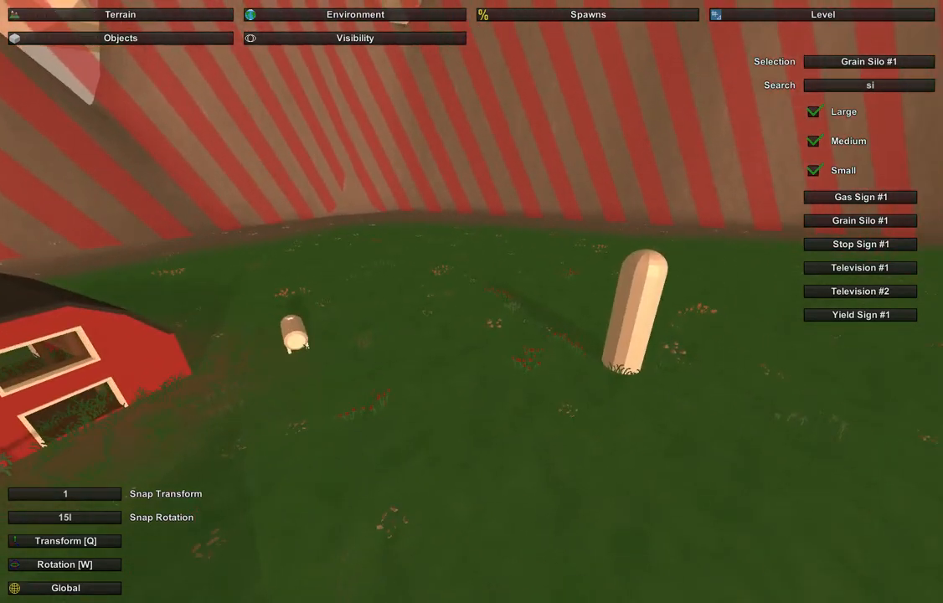
right_click_drag(471, 301, 520, 283)
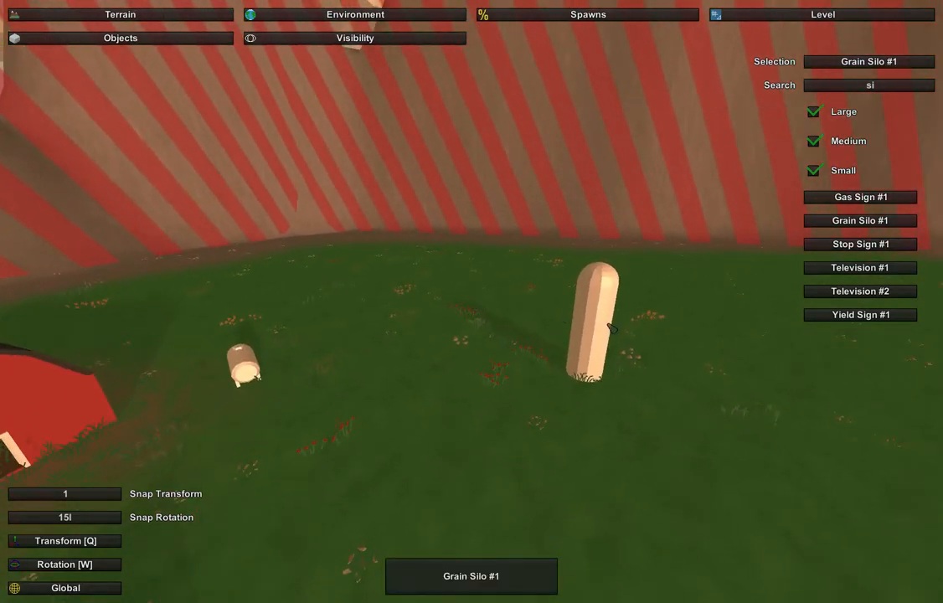
Duplicate the grain silo, move the copy beside the original toward the fuel tank, and sink it partly into the ground.
left_click(597, 340)
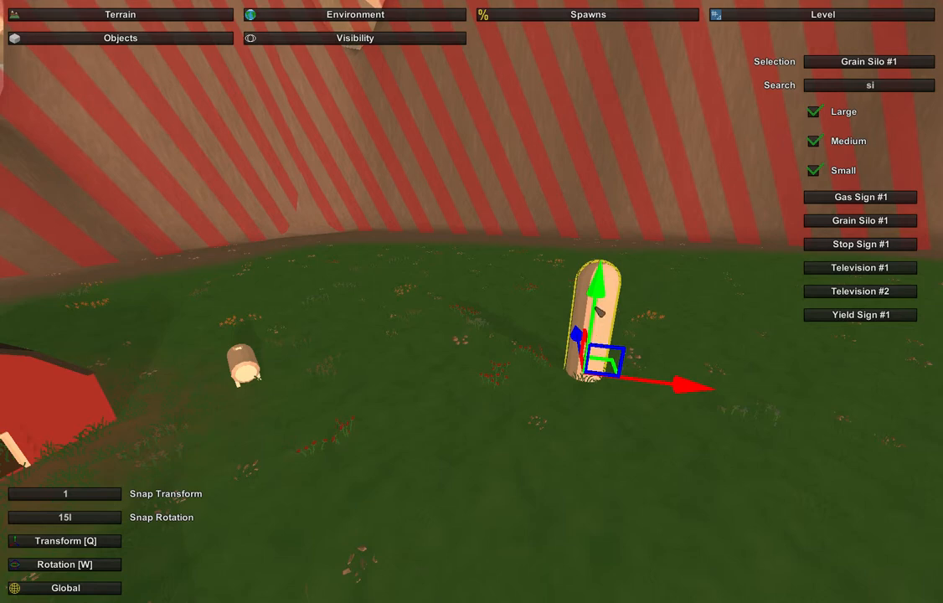
key("ctrl+c")
key("ctrl+v")
left_click_drag(700, 393, 633, 387)
left_click_drag(529, 284, 530, 315)
left_click(475, 306)
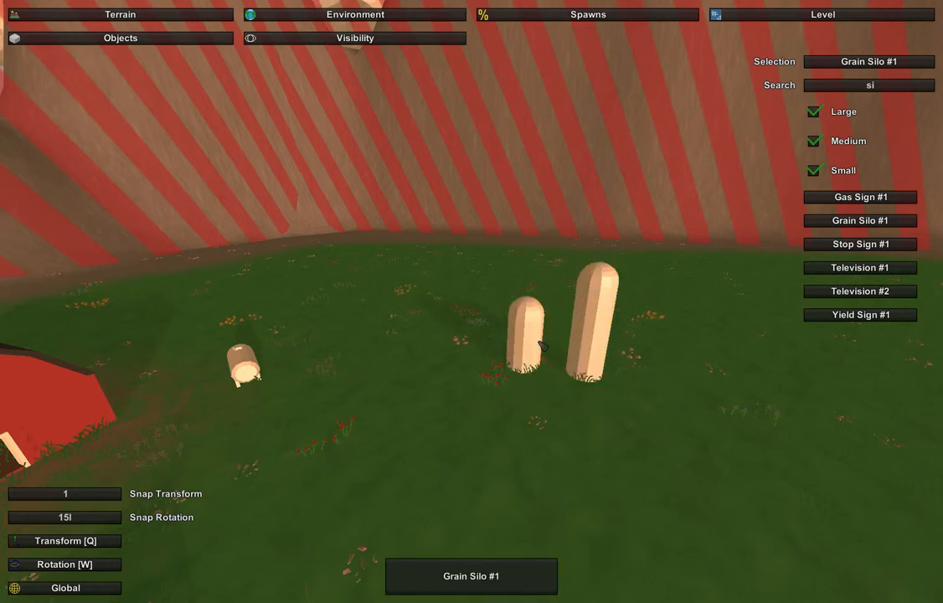
Duplicate both grain silos together and move the copied pair along the X axis, away from the fuel tank.
left_click_drag(457, 330, 729, 414)
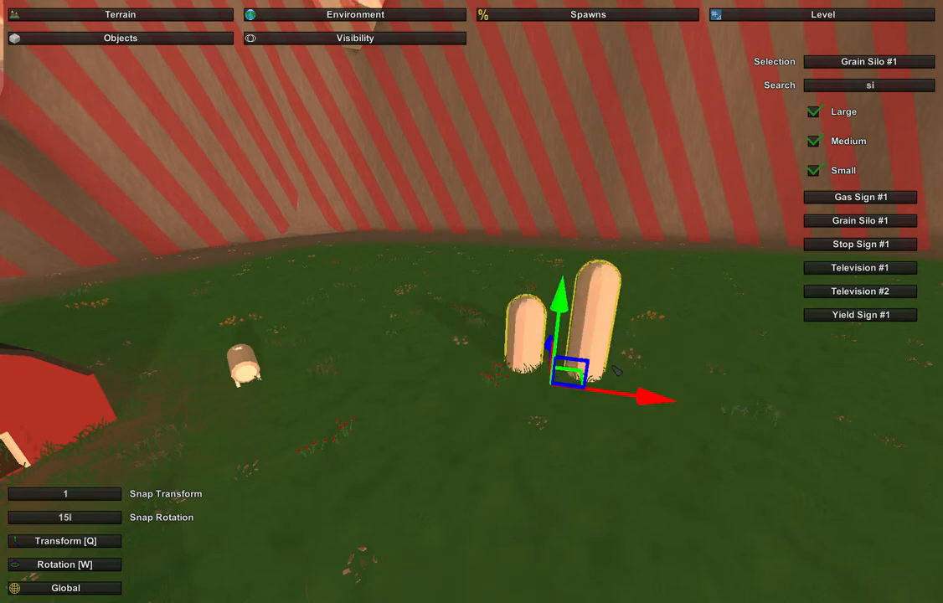
key("ctrl+c")
key("ctrl+v")
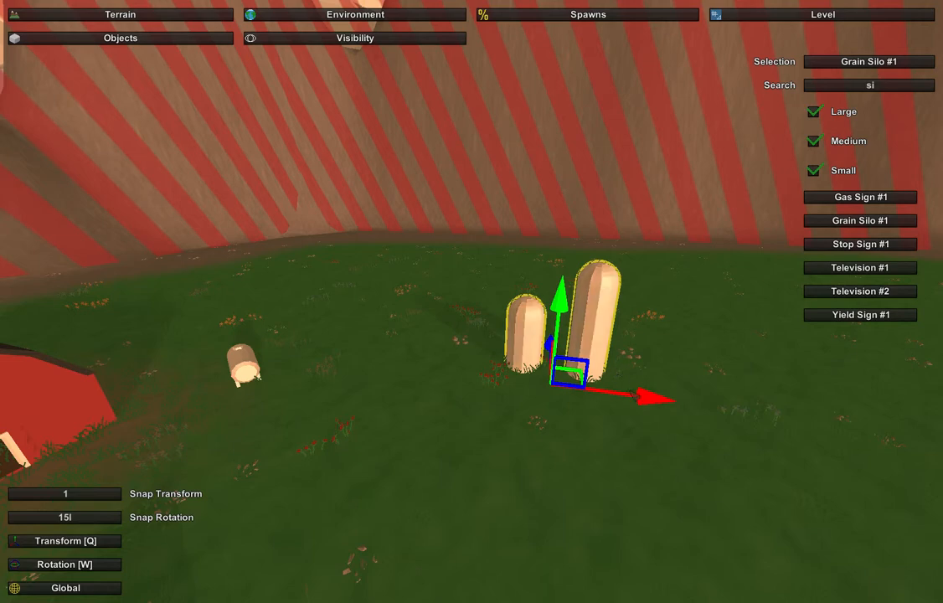
left_click_drag(646, 400, 773, 416)
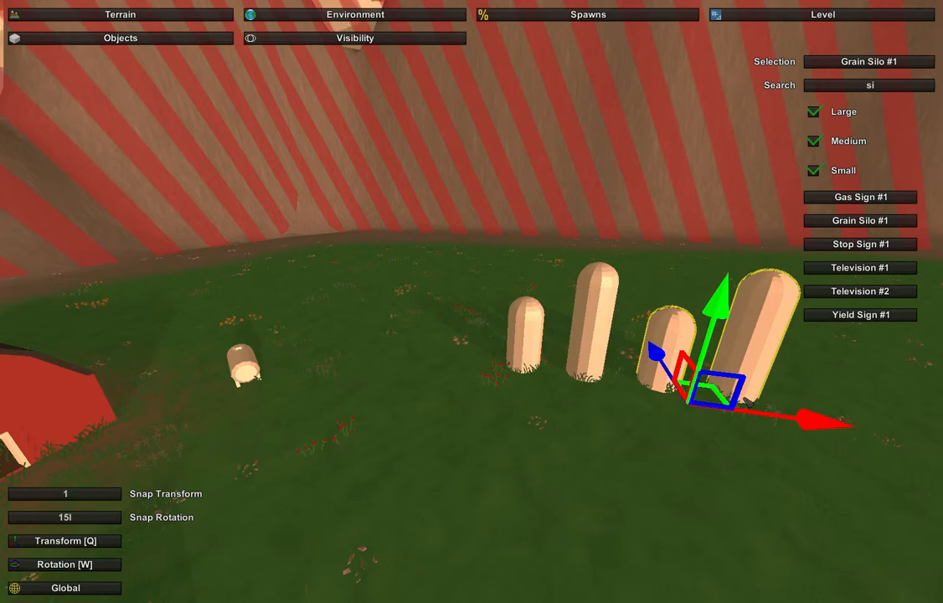
left_click(748, 403)
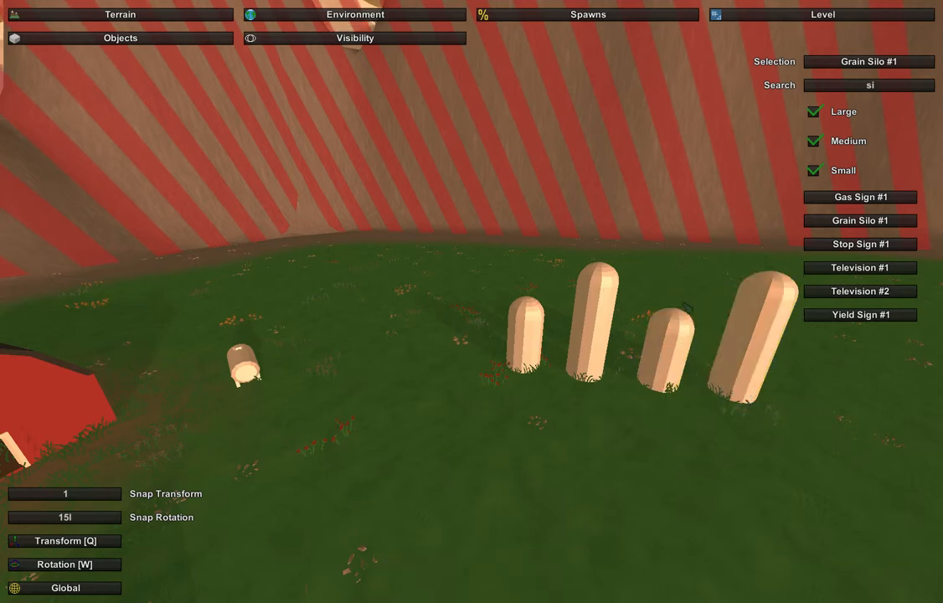
Delete the two copied grain silos farthest from the fuel tank, the tall one and the short one.
left_click_drag(658, 262, 809, 438)
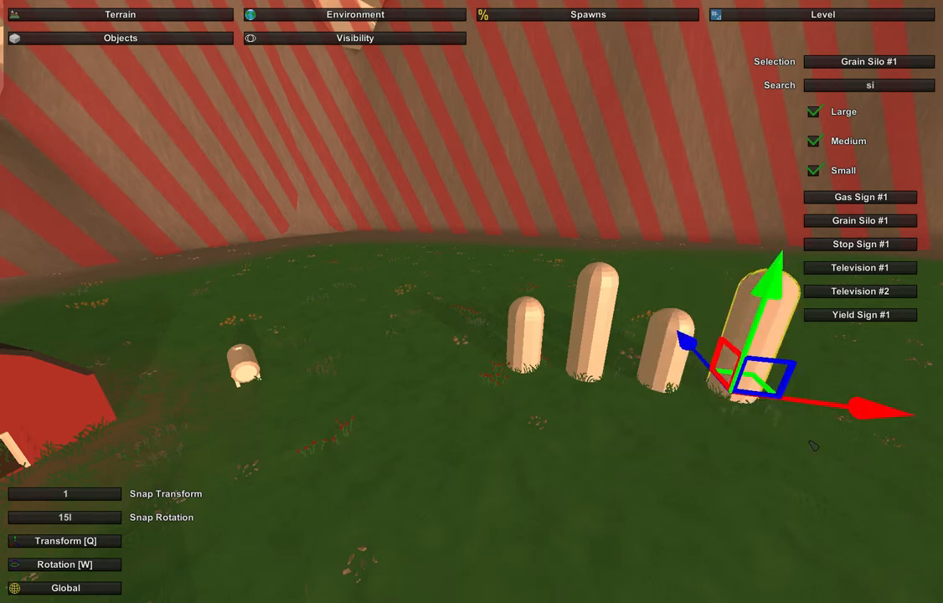
left_click(813, 445)
left_click(757, 346)
key("Delete")
left_click(650, 379)
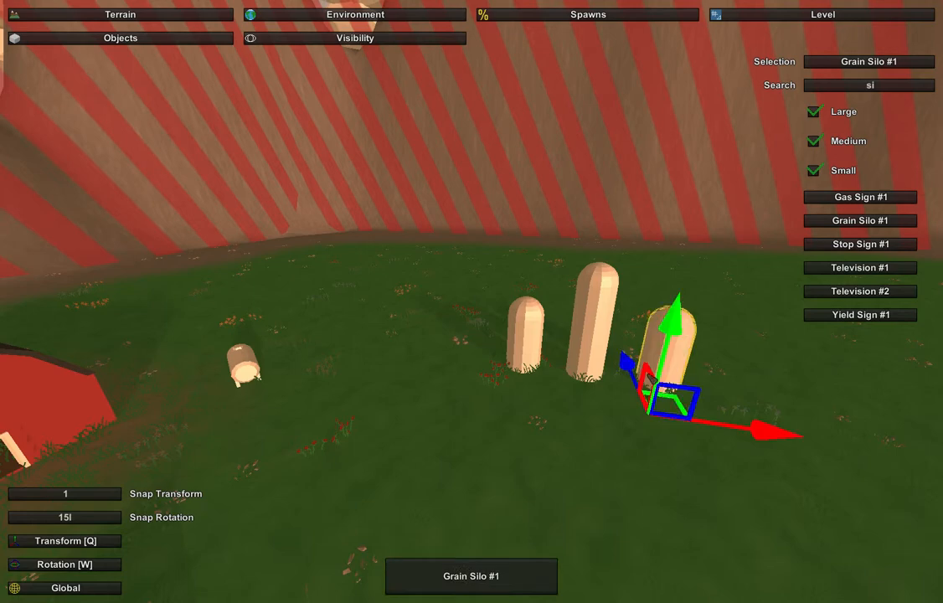
key("Delete")
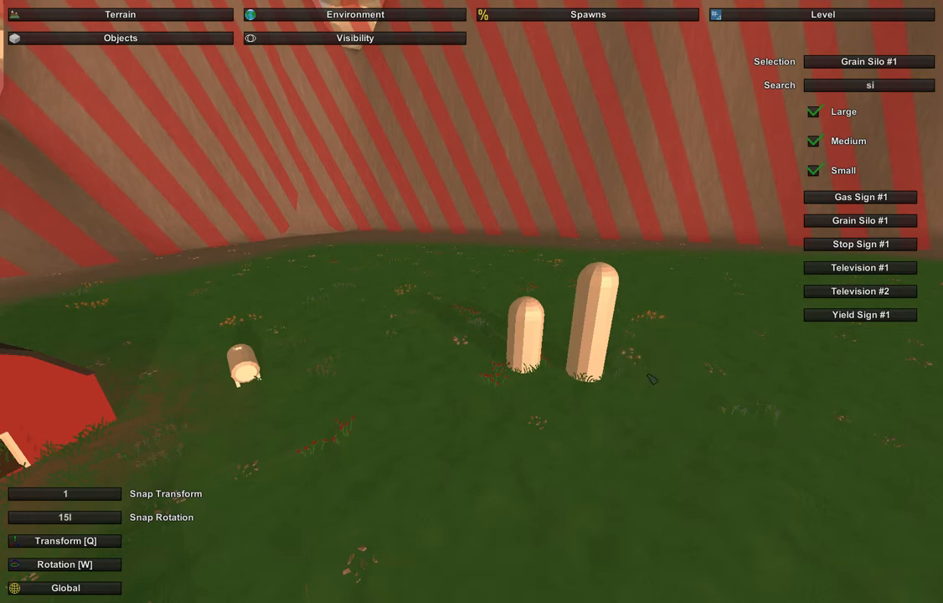
Duplicate the tall grain silo, sink the copy deeper than the other short silo, and place it in front of the original.
left_click(595, 367)
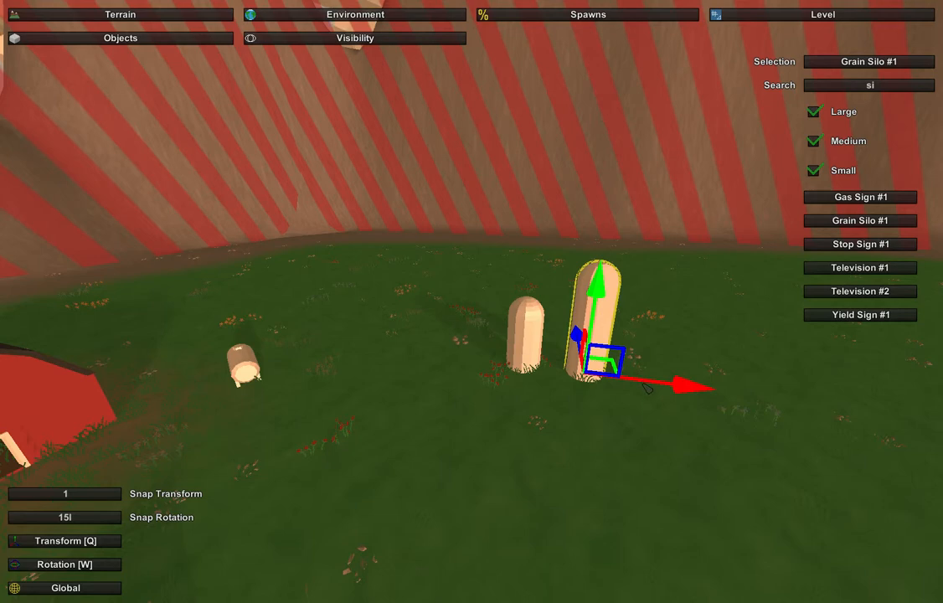
left_click_drag(680, 388, 769, 412)
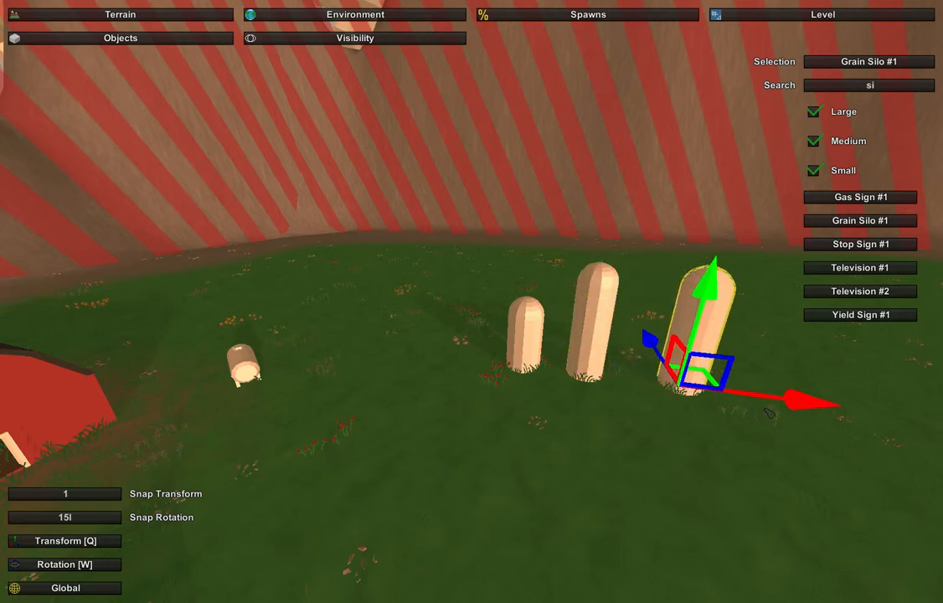
left_click_drag(716, 291, 695, 336)
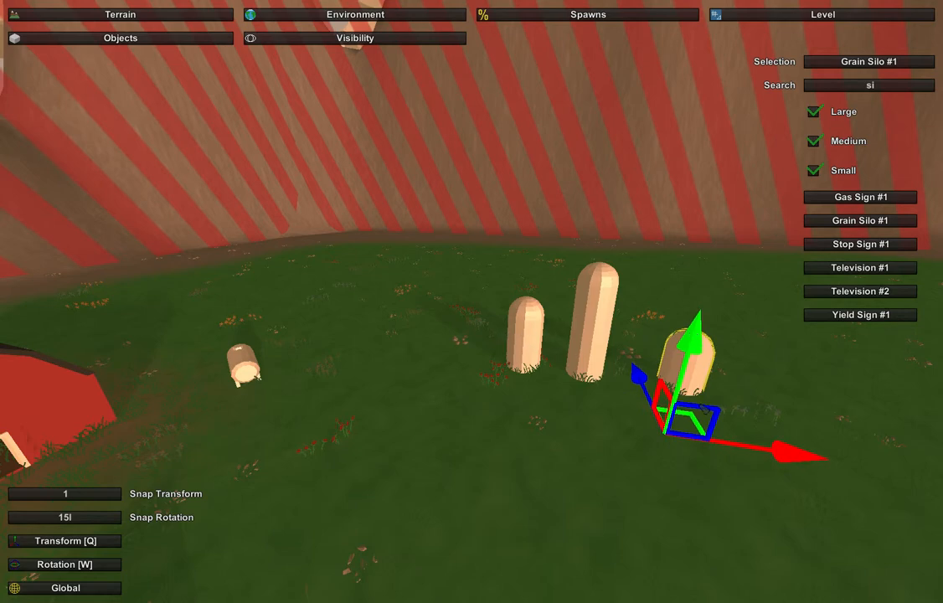
left_click_drag(629, 387, 739, 475)
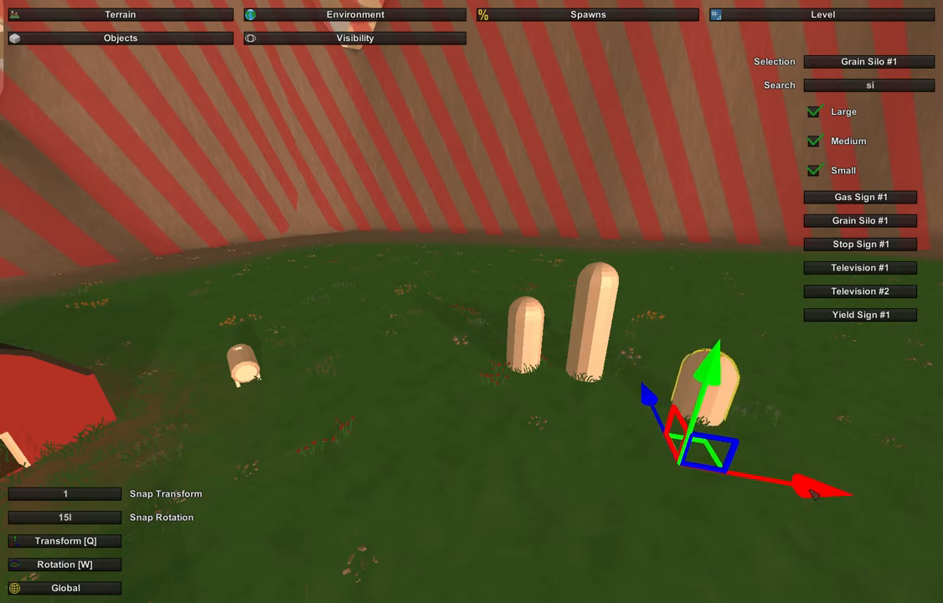
left_click_drag(815, 494, 758, 487)
Move the short grain silo nearest the fuel tank slightly forward to tighten the cluster, and deselect it.
left_click(541, 362)
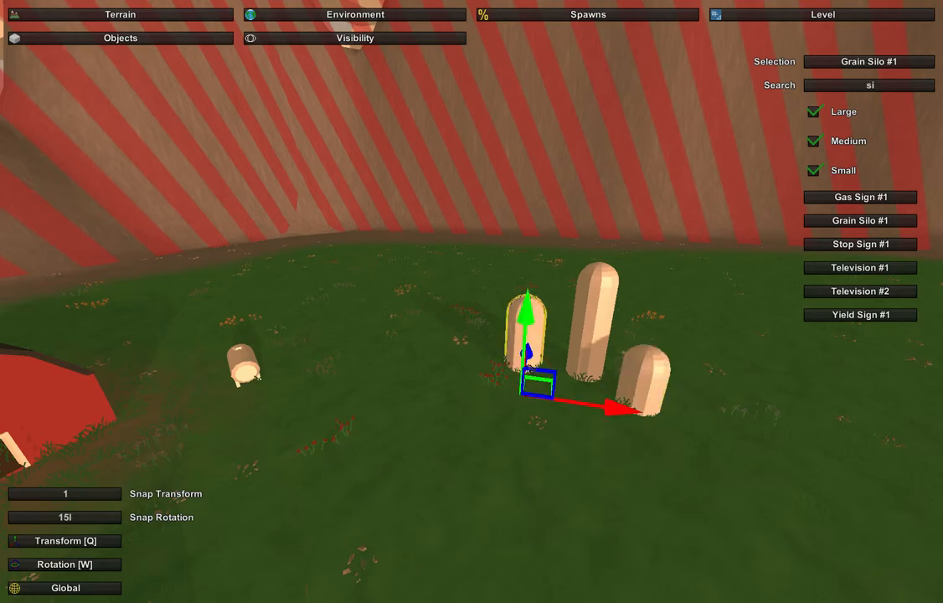
left_click_drag(537, 357, 537, 375)
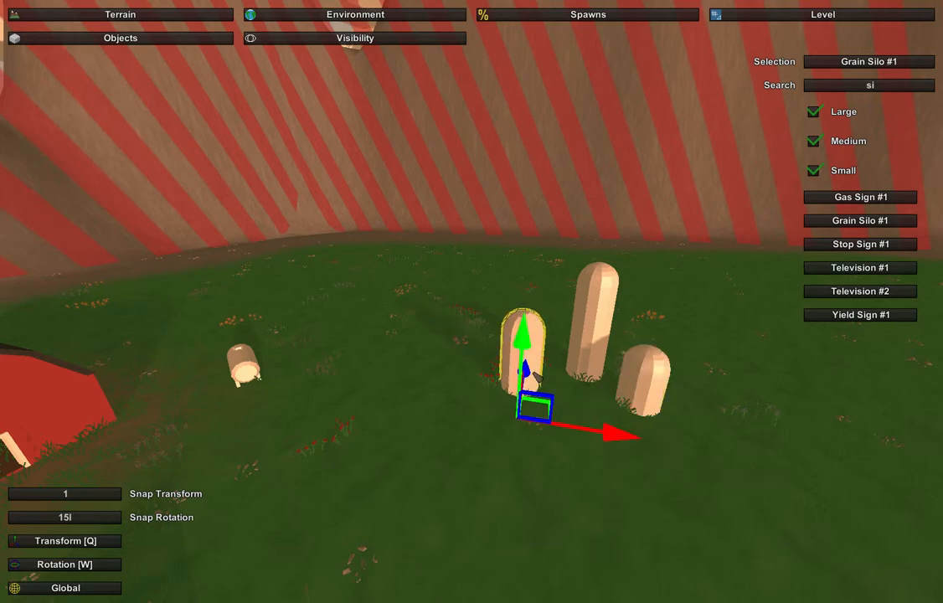
left_click(677, 481)
Bake the terrain materials globally and bake the ground details so they account for the placed objects.
right_click_drag(734, 412, 553, 444)
key("s")
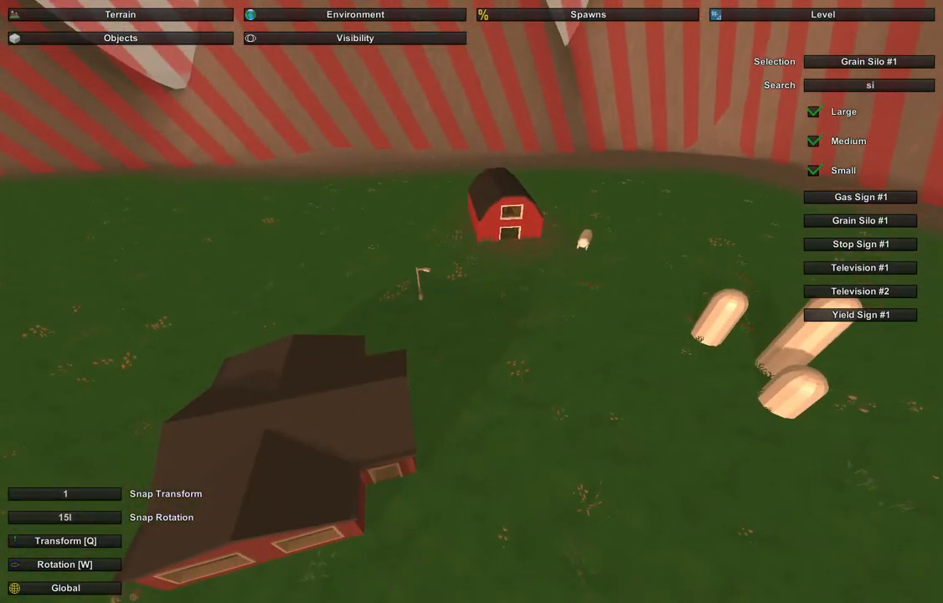
left_click(170, 13)
left_click(387, 38)
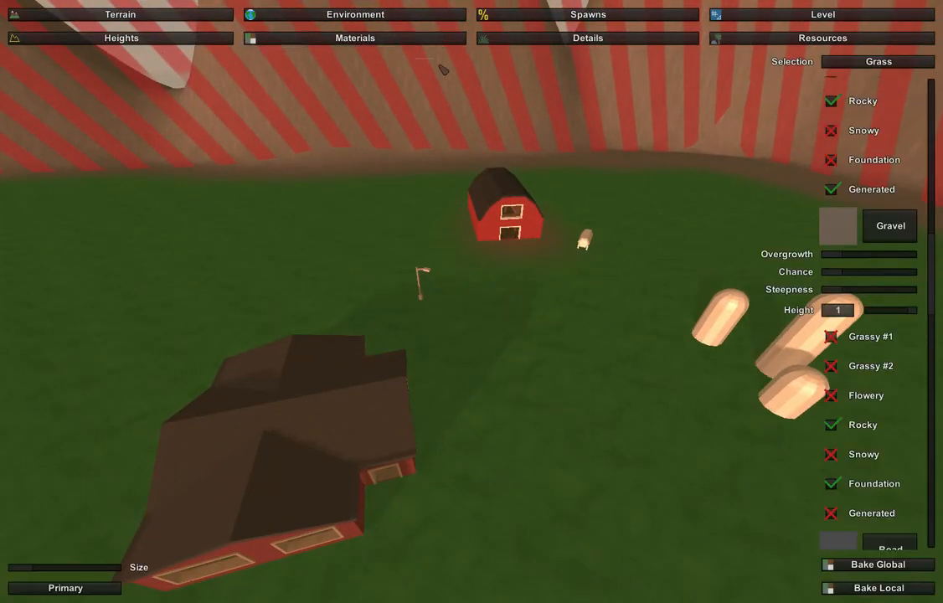
left_click(871, 564)
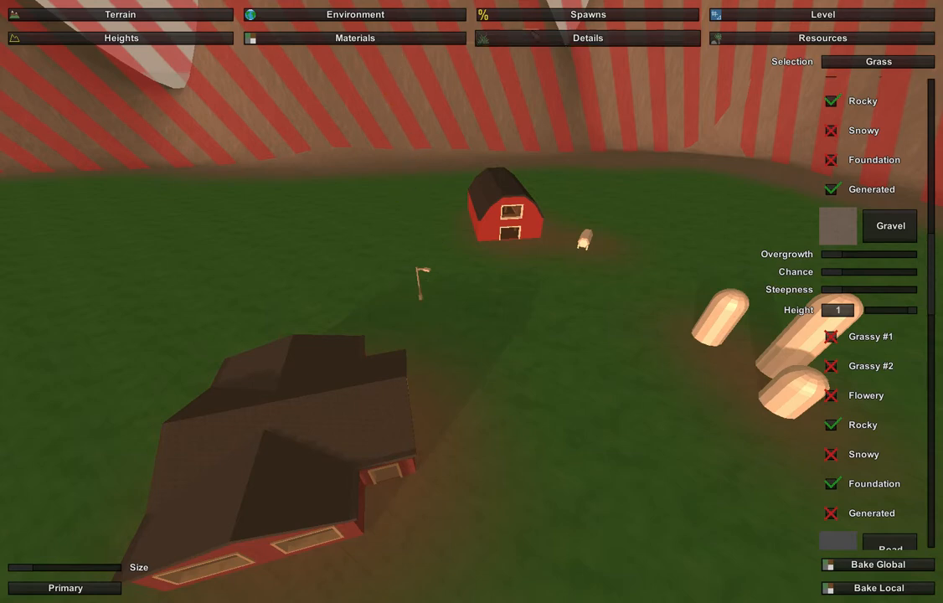
left_click(553, 38)
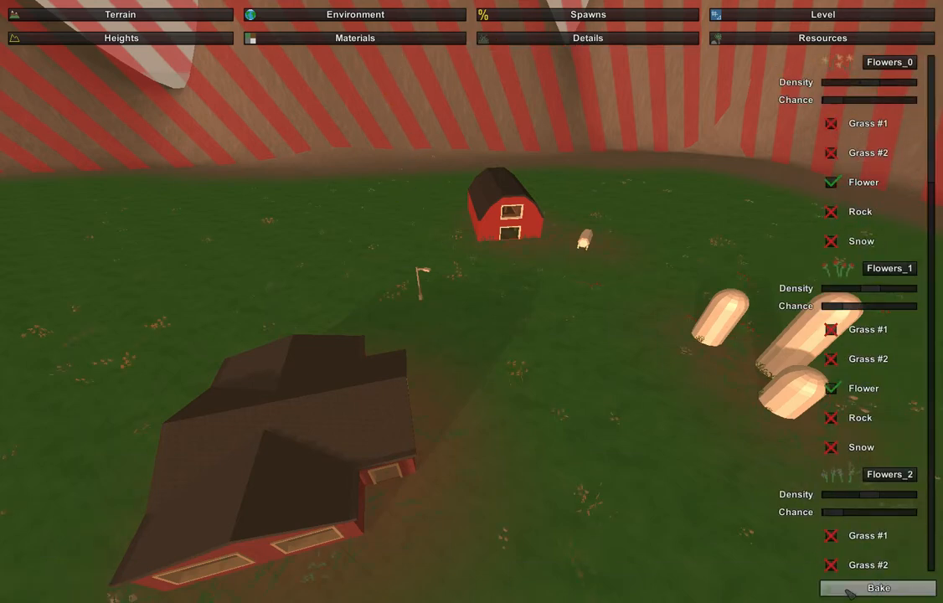
left_click(849, 590)
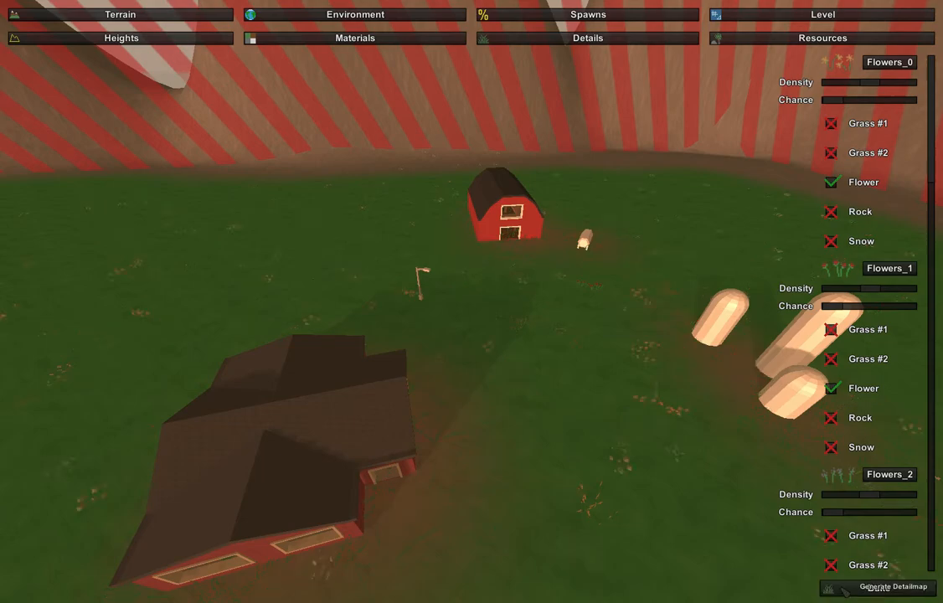
Fly around the map and examine the baked ground around the house, barn and grain silos.
key("w")
right_click_drag(541, 415, 653, 356)
key("w")
key("w")
key("w")
right_click_drag(472, 302, 738, 385)
key("s")
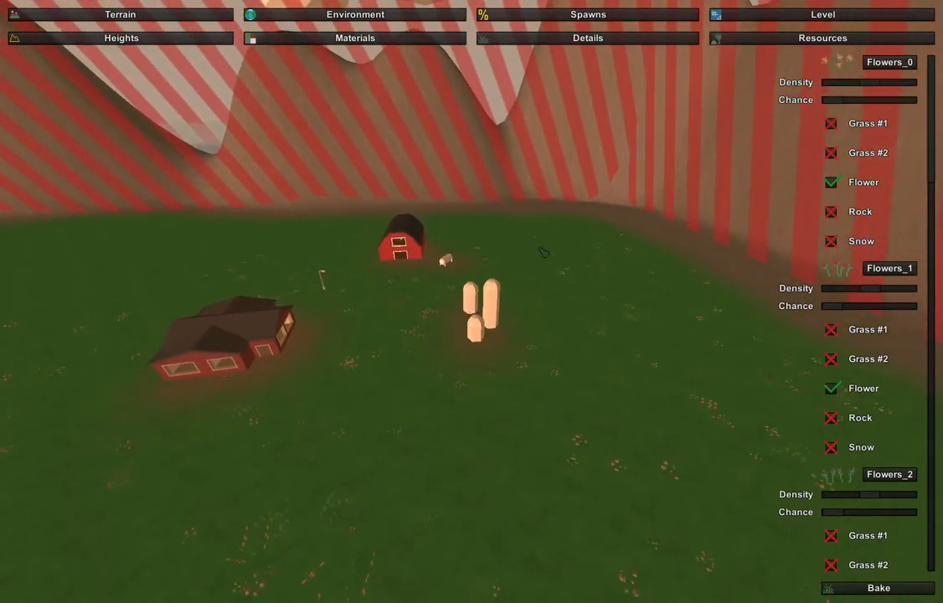
right_click_drag(484, 238, 360, 209)
right_click_drag(472, 302, 610, 336)
key("s")
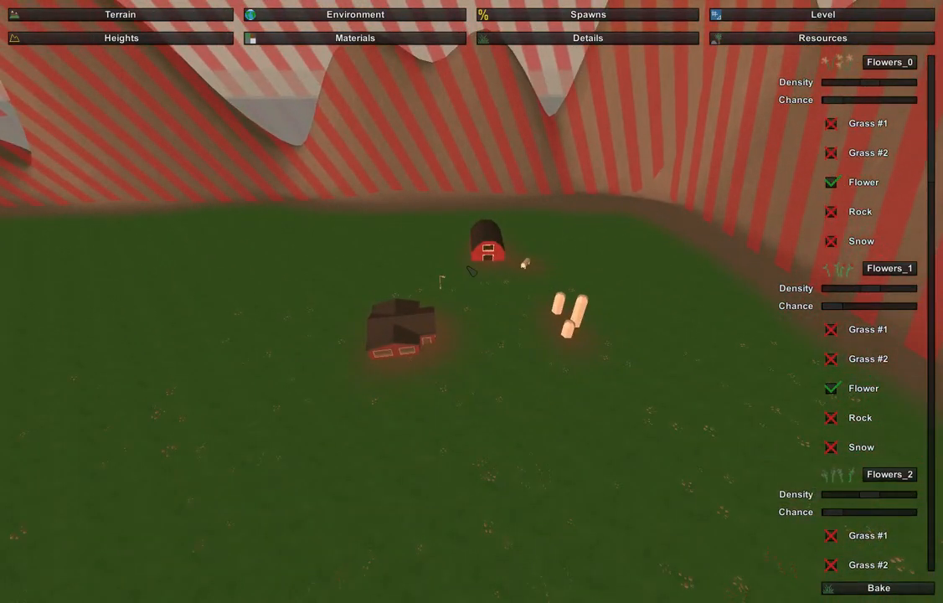
Paint a rectangular field with the Farm material on the grass beside the barn, on the side away from the fuel tank.
mouse_move(472, 270)
right_mouse_down()
mouse_move(502, 239)
mouse_move(553, 285)
mouse_move(532, 295)
right_mouse_up()
left_click(120, 38)
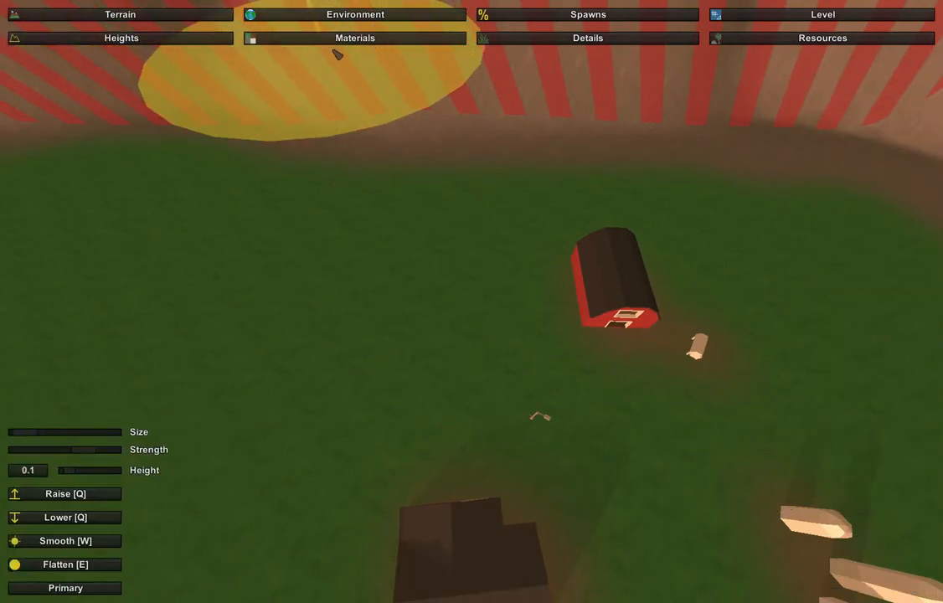
left_click(362, 36)
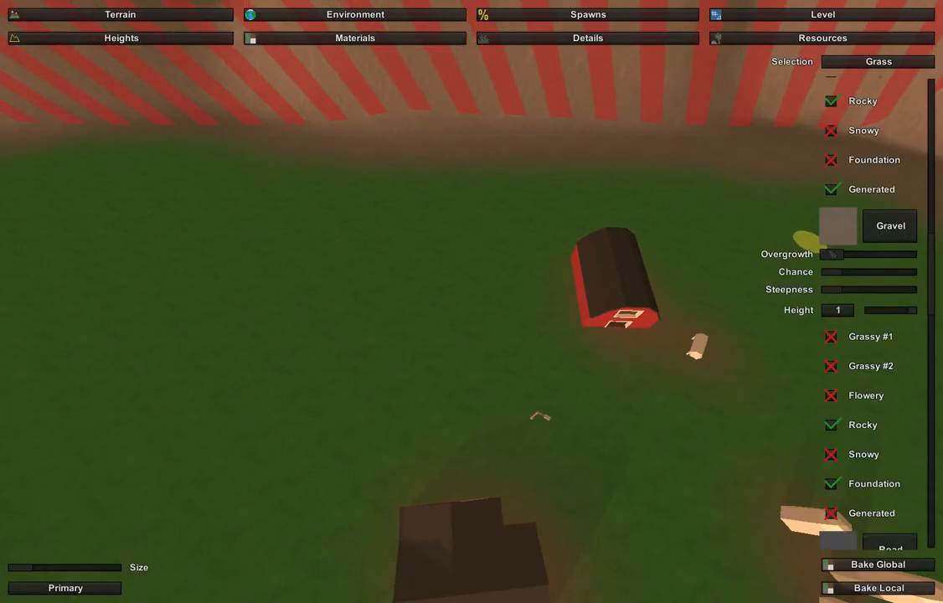
scroll(884, 290, "up", 2)
scroll(882, 280, "down", 4)
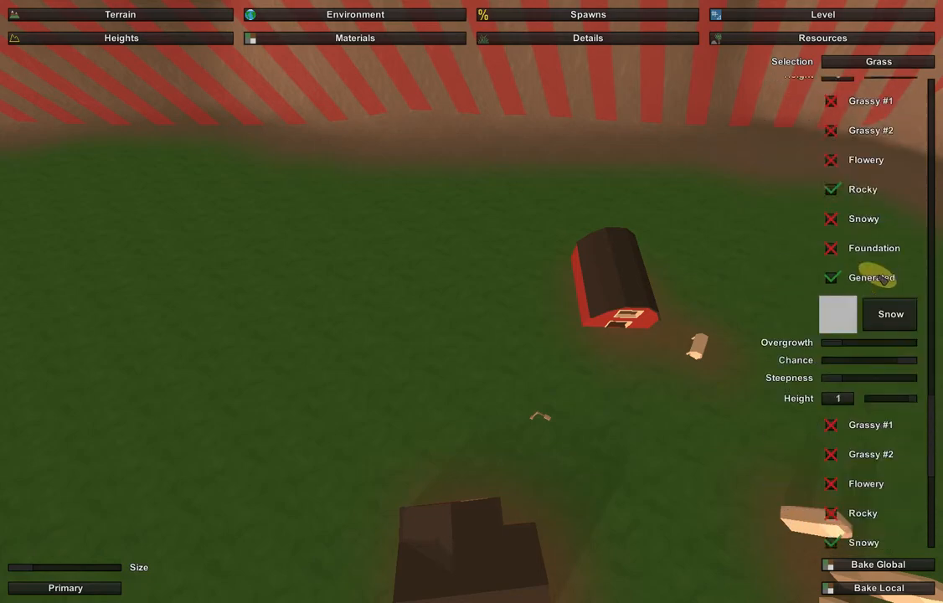
scroll(880, 277, "down", 1)
scroll(867, 263, "up", 5)
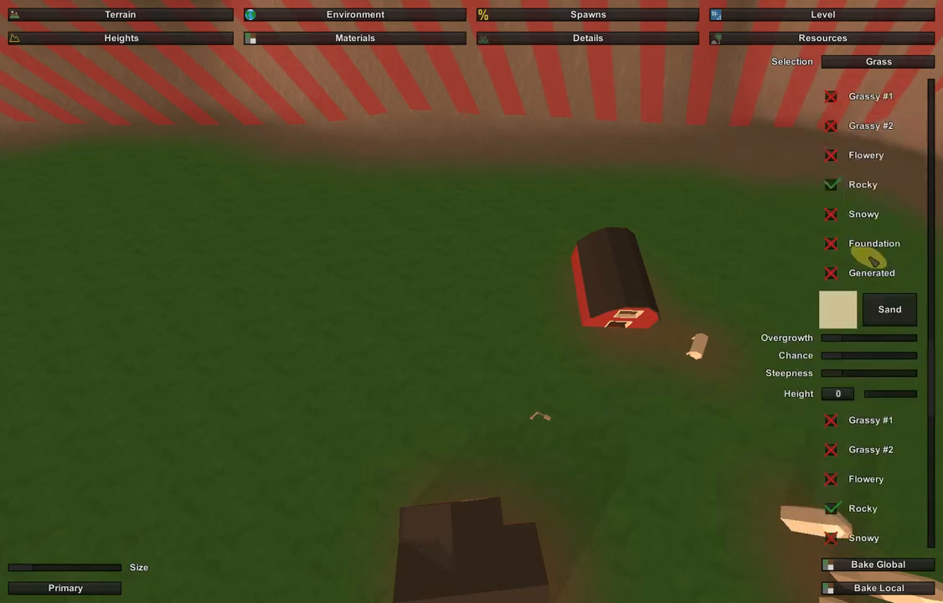
scroll(859, 247, "down", 8)
scroll(871, 251, "up", 6)
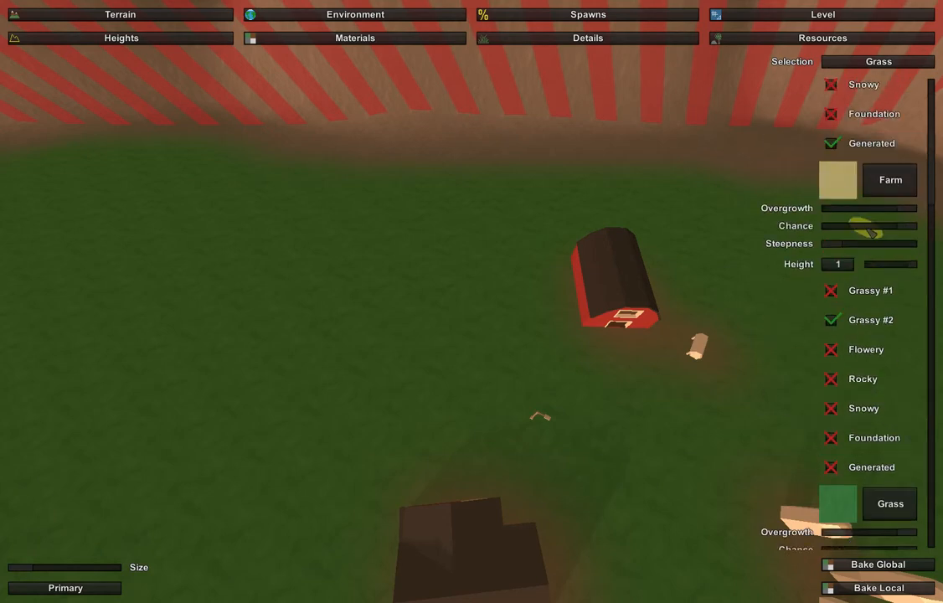
scroll(876, 251, "down", 3)
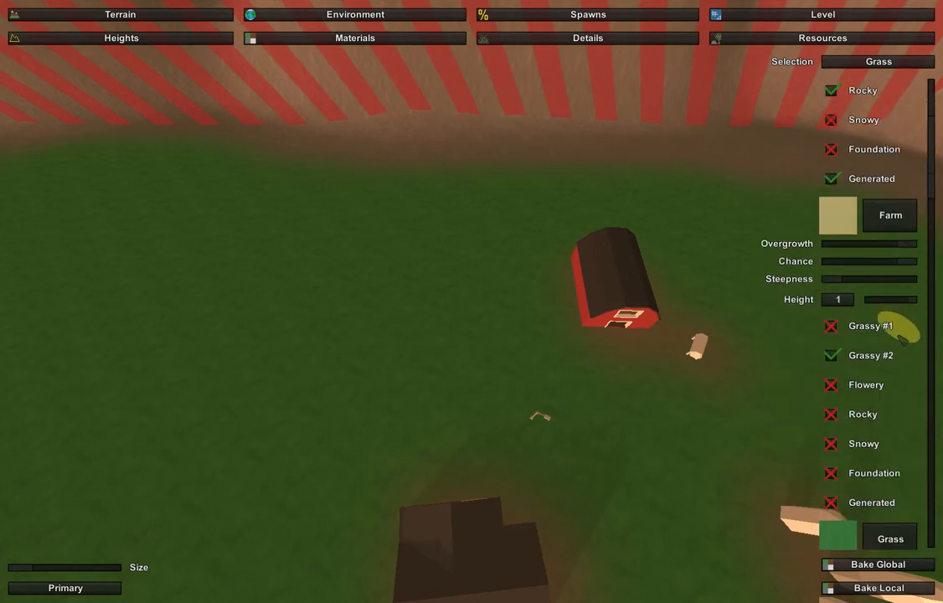
left_click(889, 214)
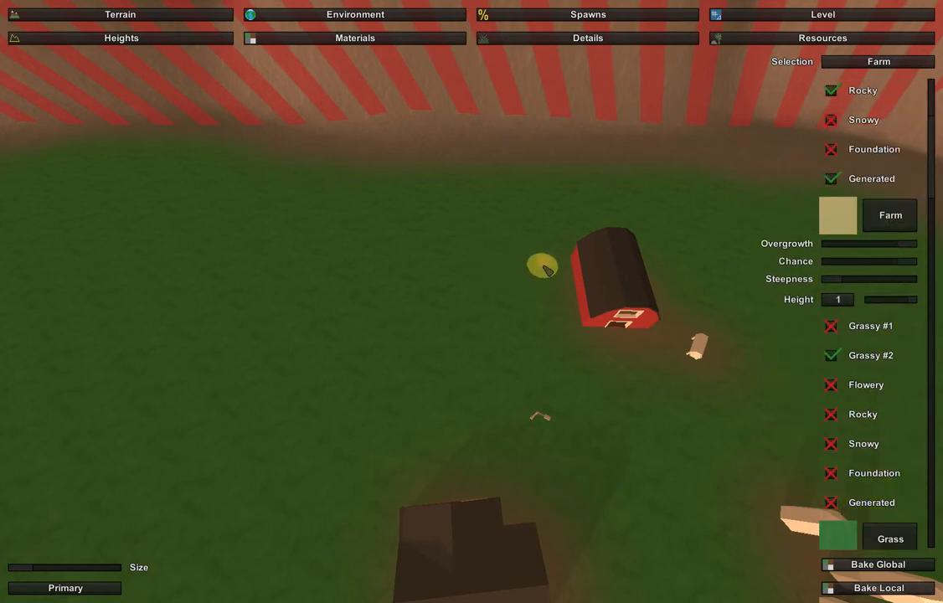
mouse_move(546, 268)
left_mouse_down()
mouse_move(440, 268)
mouse_move(437, 394)
mouse_move(483, 408)
mouse_move(568, 402)
mouse_move(554, 270)
mouse_move(451, 274)
mouse_move(526, 274)
mouse_move(465, 284)
mouse_move(430, 398)
mouse_move(545, 394)
mouse_move(539, 358)
mouse_move(453, 363)
mouse_move(465, 300)
mouse_move(531, 298)
mouse_move(538, 333)
mouse_move(482, 352)
mouse_move(480, 322)
mouse_move(508, 318)
mouse_move(517, 328)
mouse_move(498, 335)
left_mouse_up()
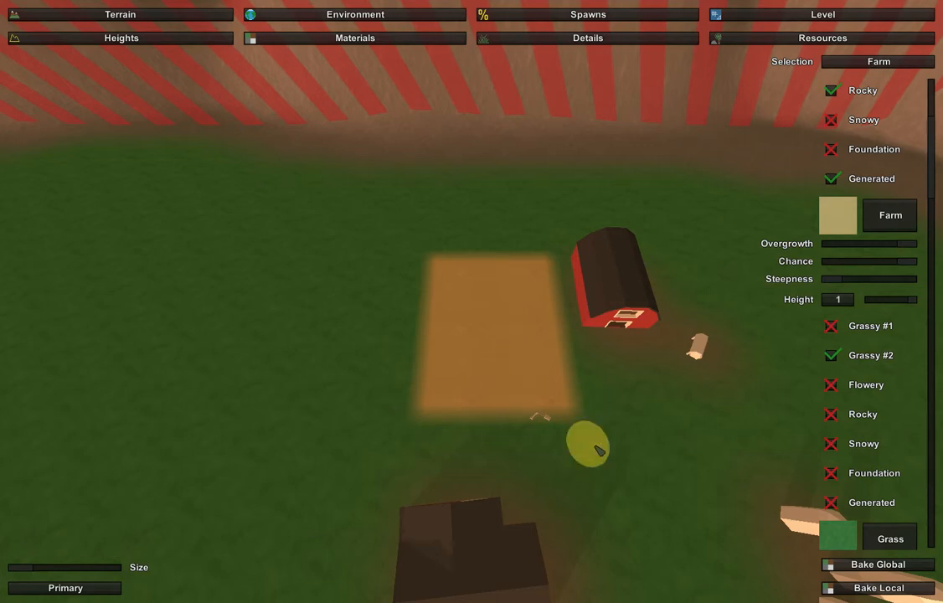
Bake the terrain materials globally and bake the ground details so the farm field grows crops.
left_click(876, 565)
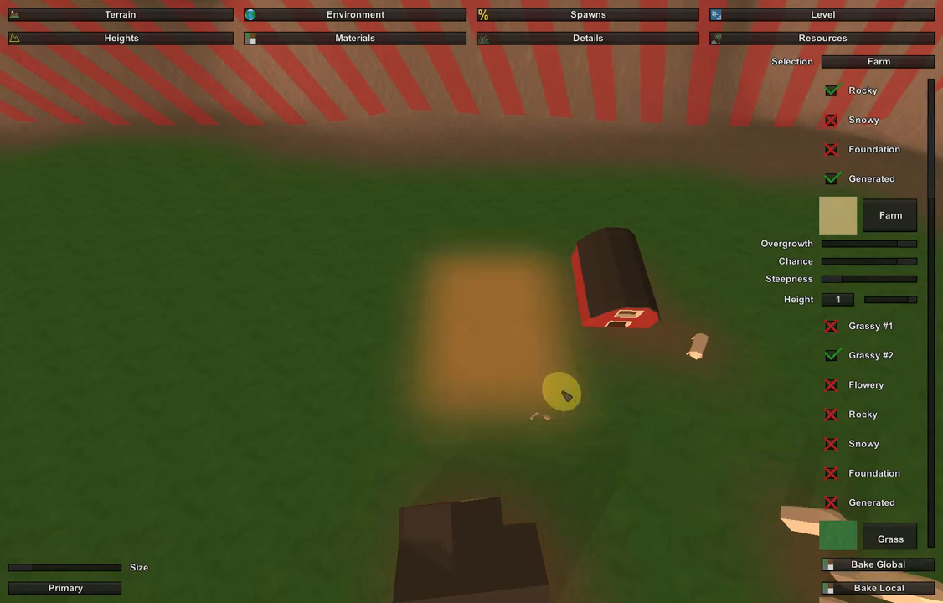
left_click(548, 42)
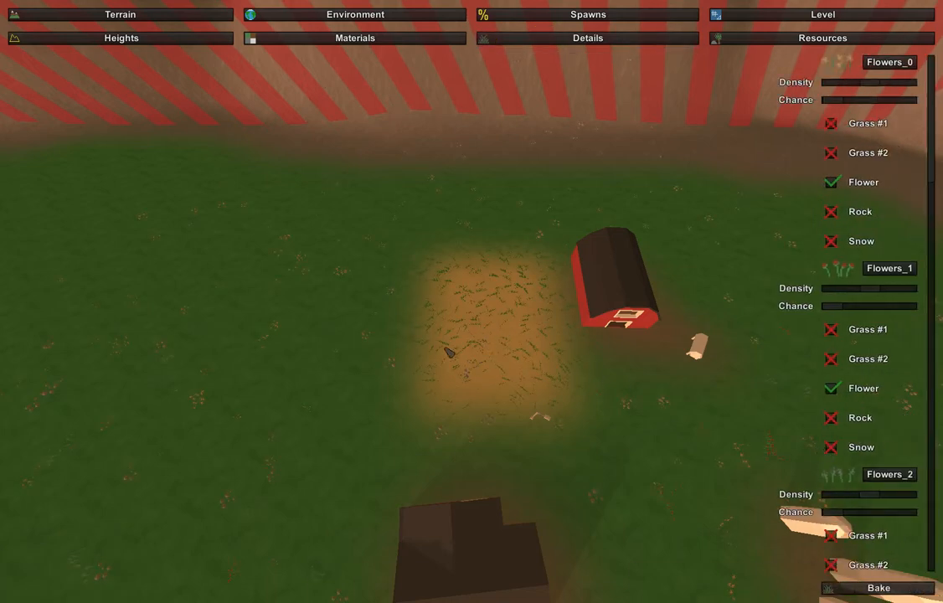
left_click(870, 590)
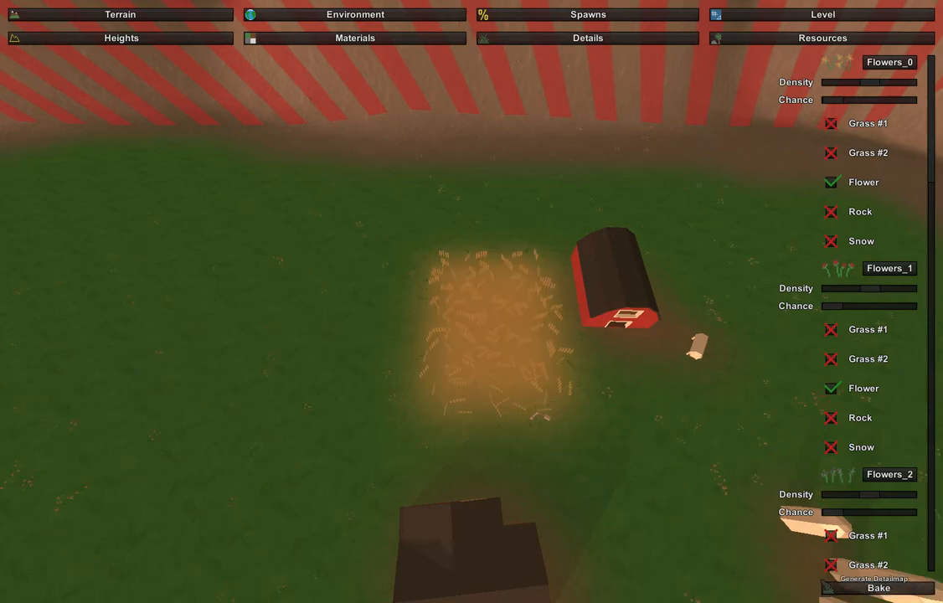
Fly around the farm and examine the baked crop field together with the house, barn and silos.
key("w")
right_click_drag(870, 590, 934, 461)
key("w")
key("s")
key("s")
mouse_move(471, 302)
right_mouse_down()
mouse_move(490, 303)
mouse_move(586, 260)
mouse_move(469, 293)
mouse_move(448, 323)
mouse_move(394, 300)
mouse_move(444, 217)
mouse_move(561, 289)
mouse_move(474, 300)
mouse_move(473, 283)
mouse_move(570, 209)
mouse_move(536, 269)
mouse_move(293, 209)
mouse_move(377, 298)
mouse_move(239, 224)
mouse_move(248, 217)
mouse_move(494, 300)
mouse_move(804, 331)
mouse_move(695, 272)
mouse_move(520, 402)
mouse_move(528, 449)
mouse_move(336, 465)
mouse_move(323, 495)
mouse_move(473, 313)
right_mouse_up()
key("d")
key("s")
key("d")
key("w")
key("s")
key("w")
key("s")
key("w")
key("w")
key("w")
key("s")
key("w")
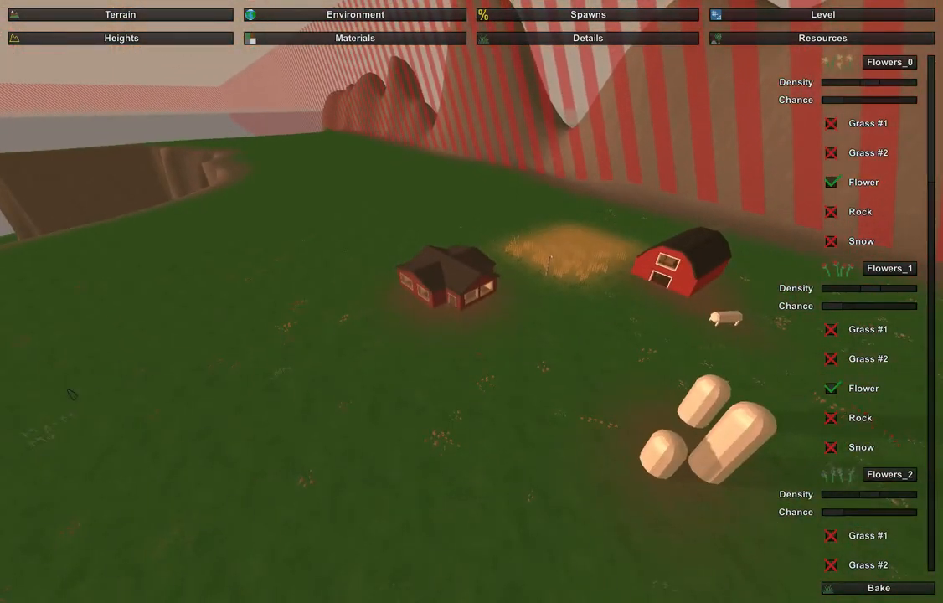